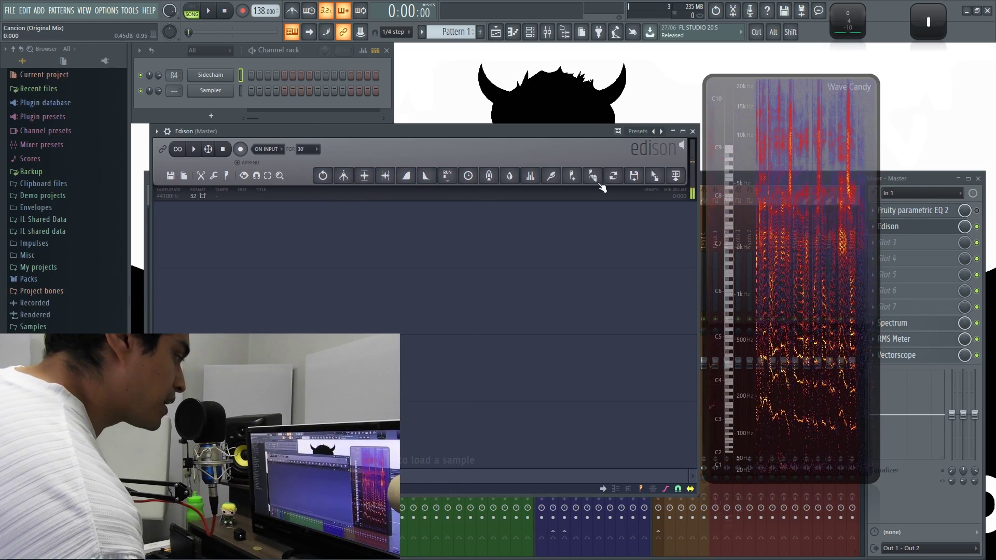
Record the microphone input with Edison on the Master track and play back part of the take
click(240, 150)
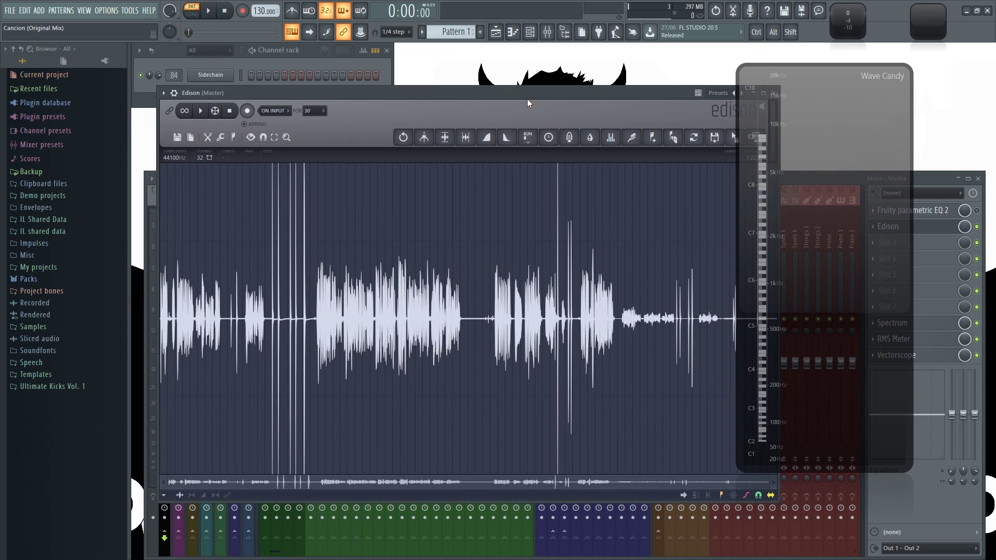
drag(527, 98, 515, 100)
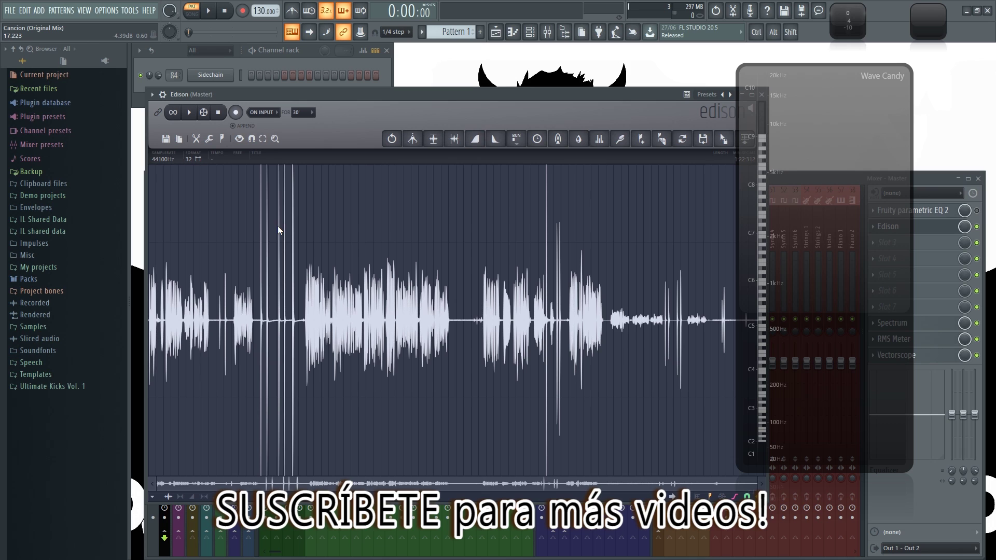
click(190, 113)
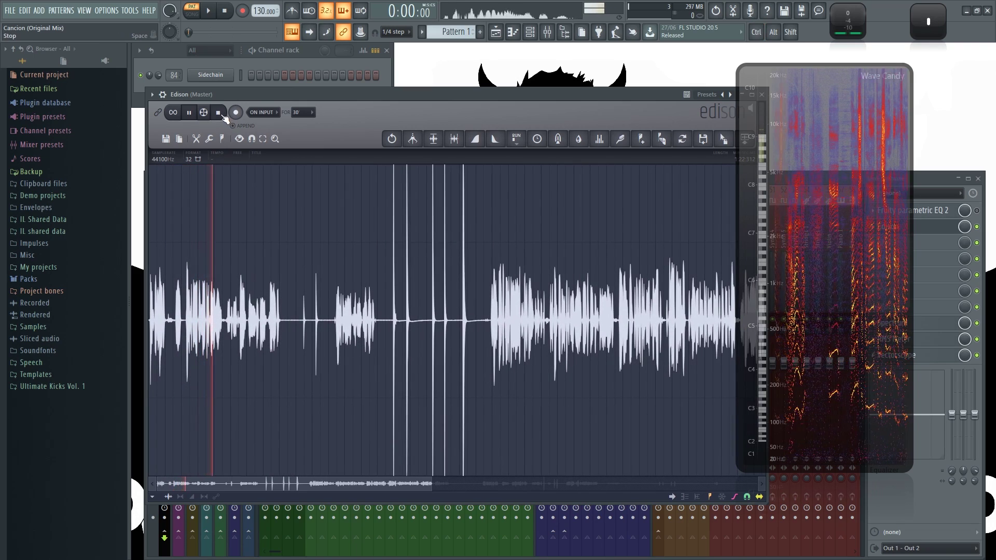
click(218, 112)
Examine the waveform of the last of the five full-height peaks at individual wave-cycle level
scroll(396, 227, up, 5)
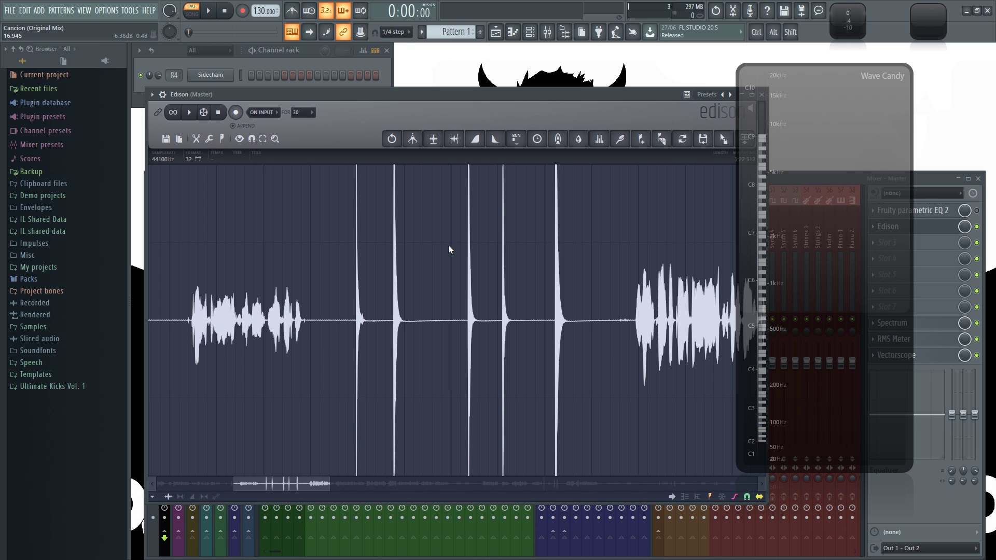
scroll(504, 238, up, 6)
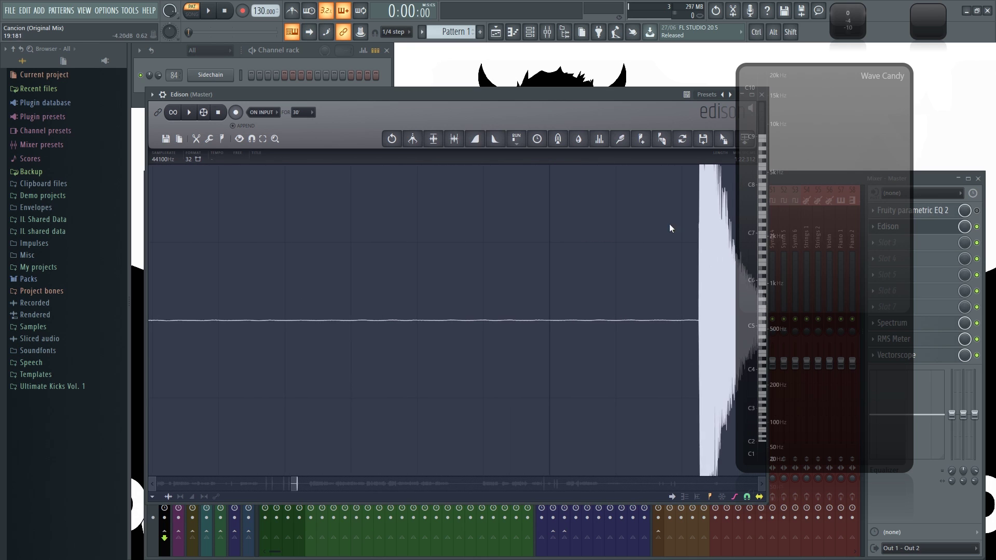
scroll(664, 228, down, 5)
scroll(319, 231, down, 3)
scroll(259, 206, up, 6)
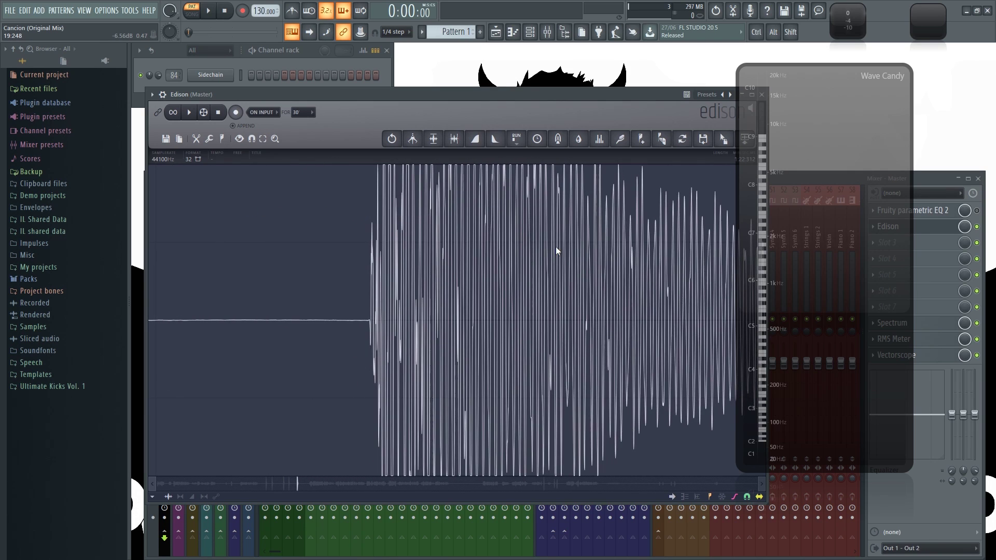
scroll(555, 247, up, 4)
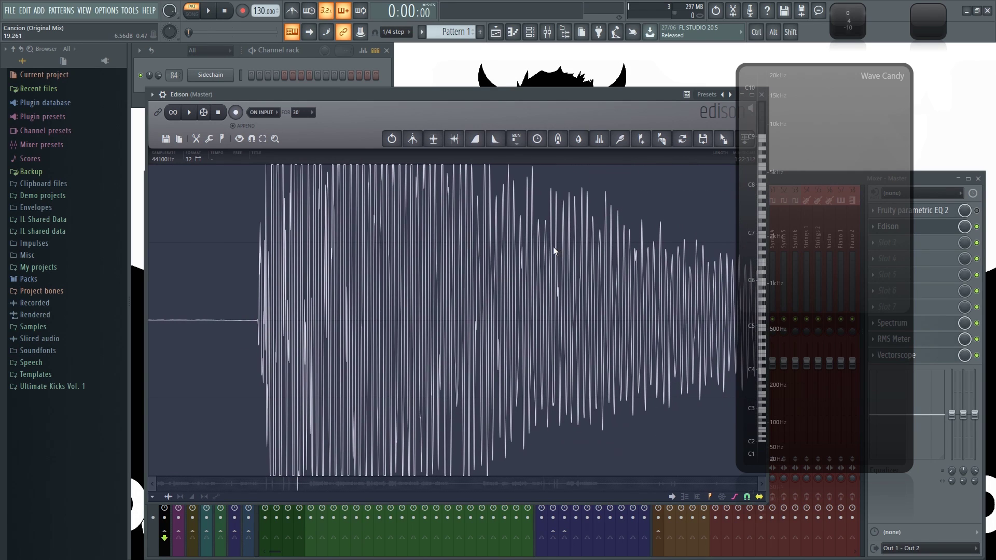
scroll(285, 182, up, 3)
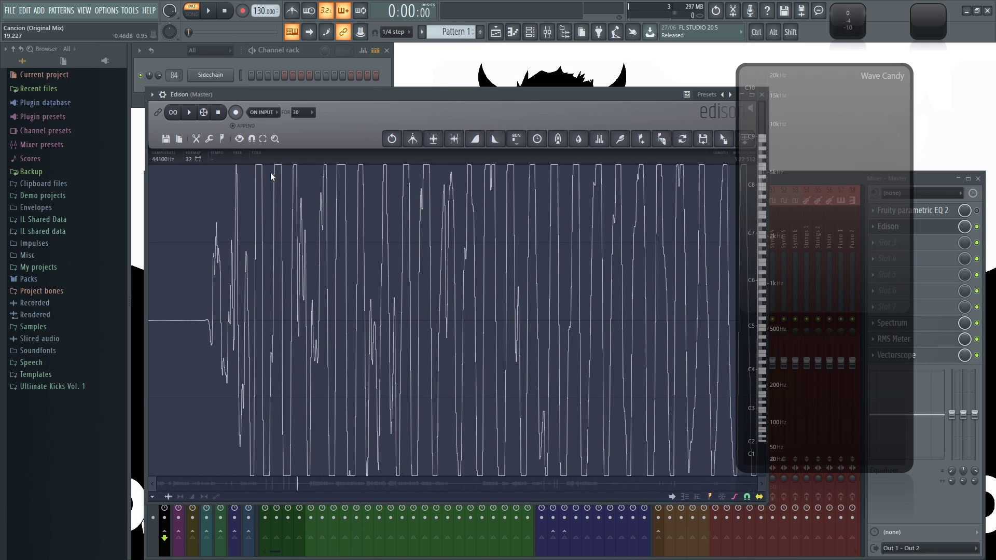
Move the Edison and Wave Candy windows apart so they no longer overlap
drag(403, 97, 396, 95)
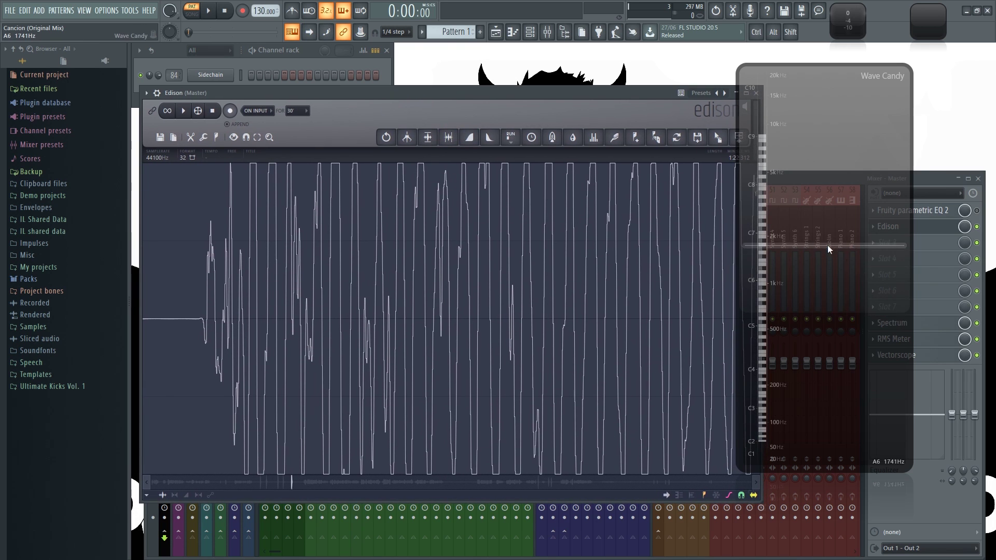
drag(826, 245, 861, 240)
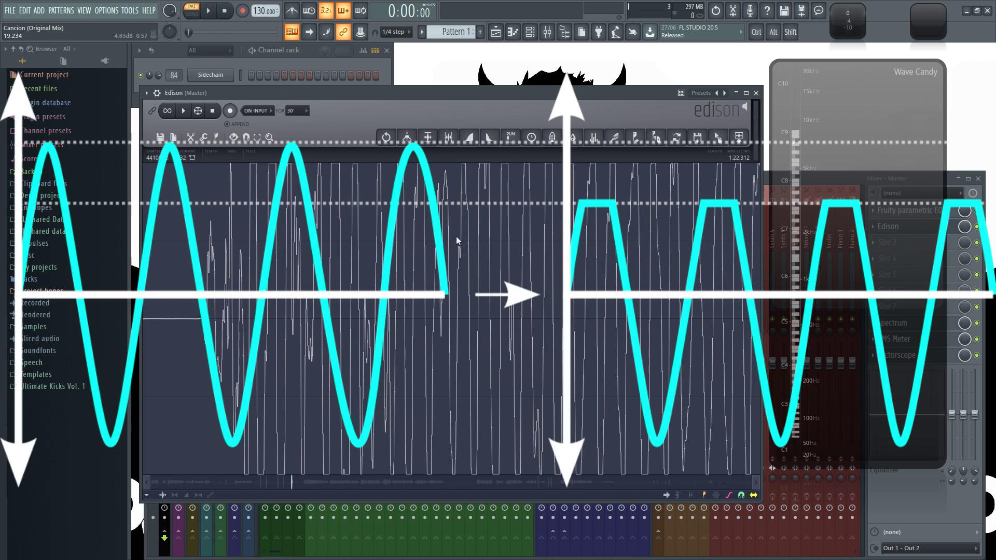
Listen to the group of full-height peaks in the recording and set the playback position at the last one
scroll(440, 164, down, 3)
scroll(436, 267, down, 3)
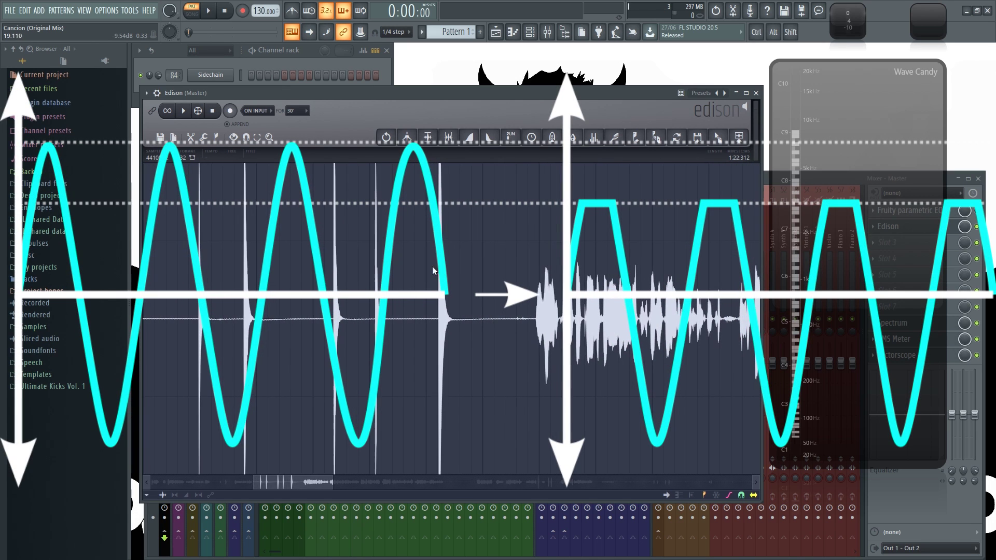
click(365, 237)
key(space)
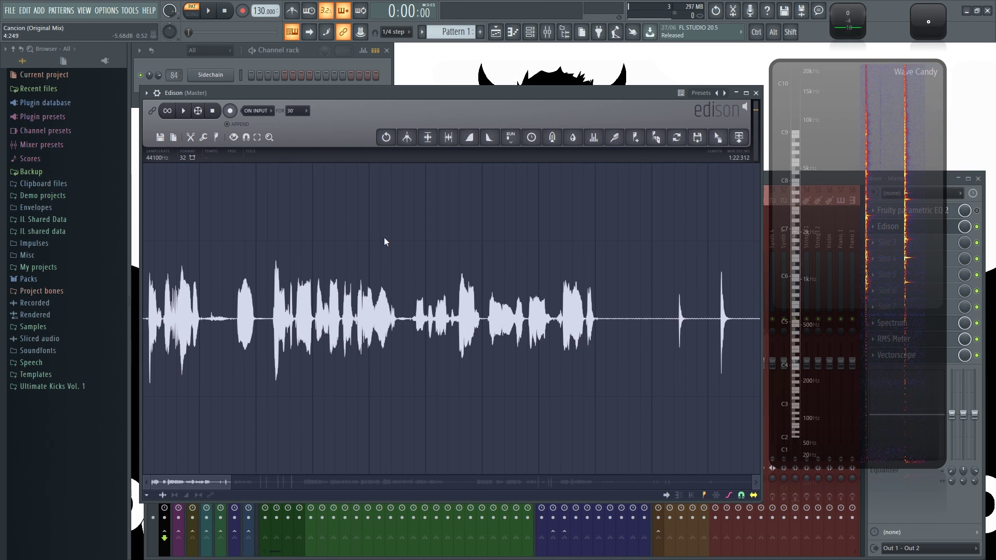
key(space)
scroll(510, 268, down, 5)
click(285, 204)
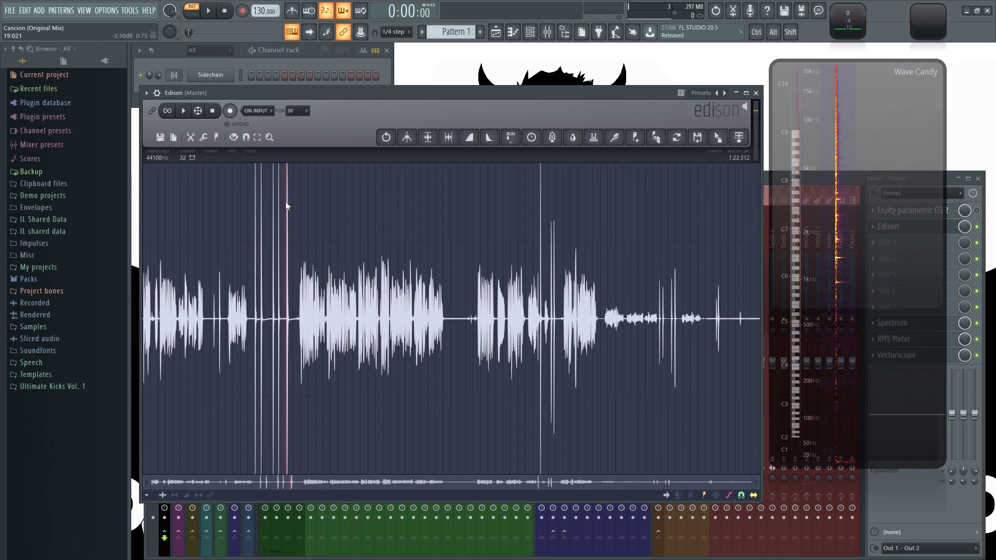
Inspect the flattened wave tops near the start of the last full-height peak, comparing them with its decaying tail
scroll(288, 205, up, 5)
scroll(183, 216, up, 6)
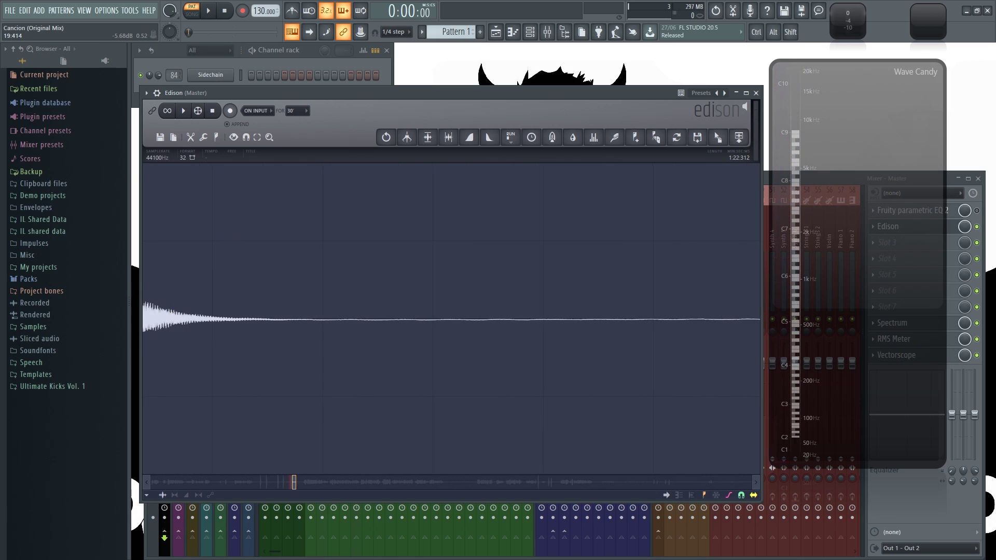
scroll(224, 234, up, 8)
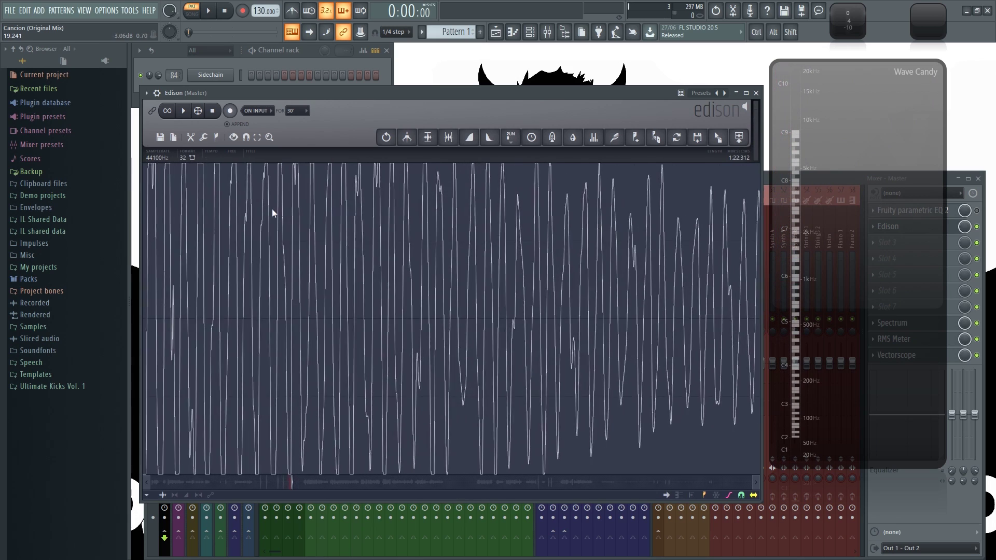
scroll(235, 231, down, 2)
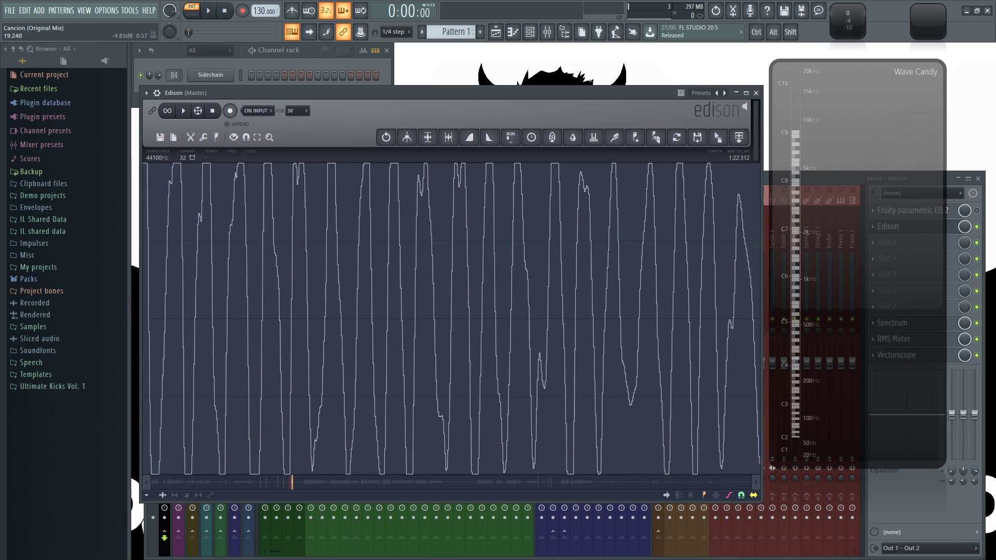
scroll(234, 232, down, 3)
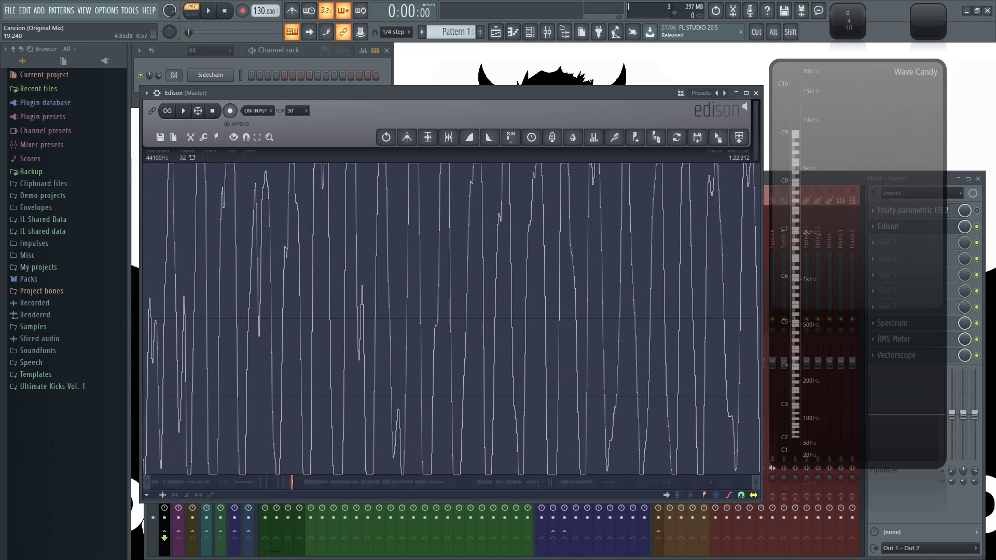
scroll(242, 229, down, 2)
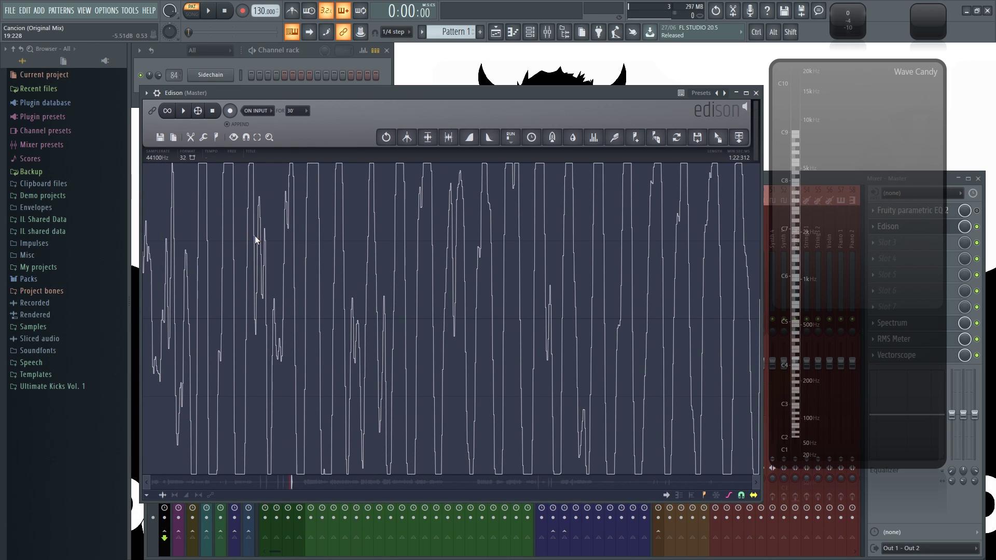
scroll(252, 237, down, 8)
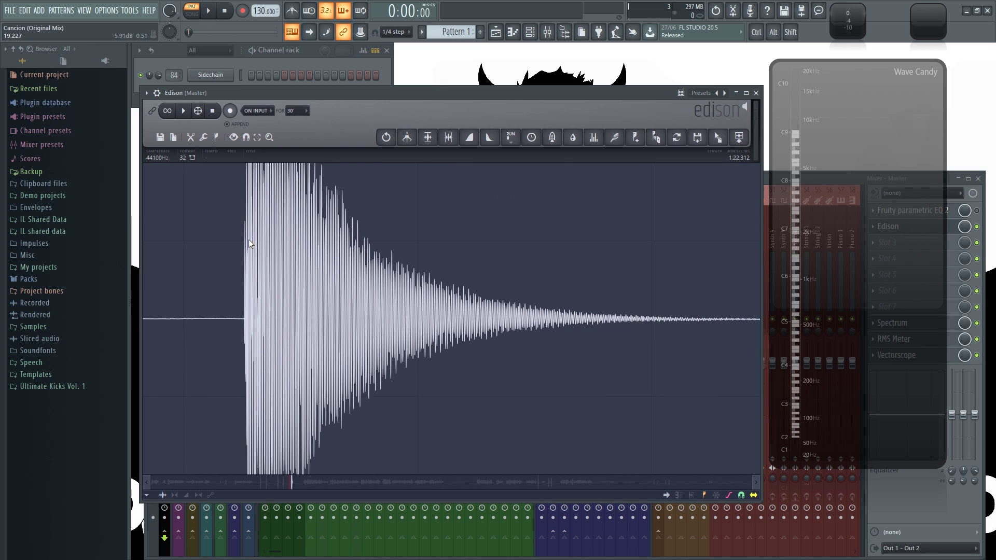
scroll(248, 238, up, 3)
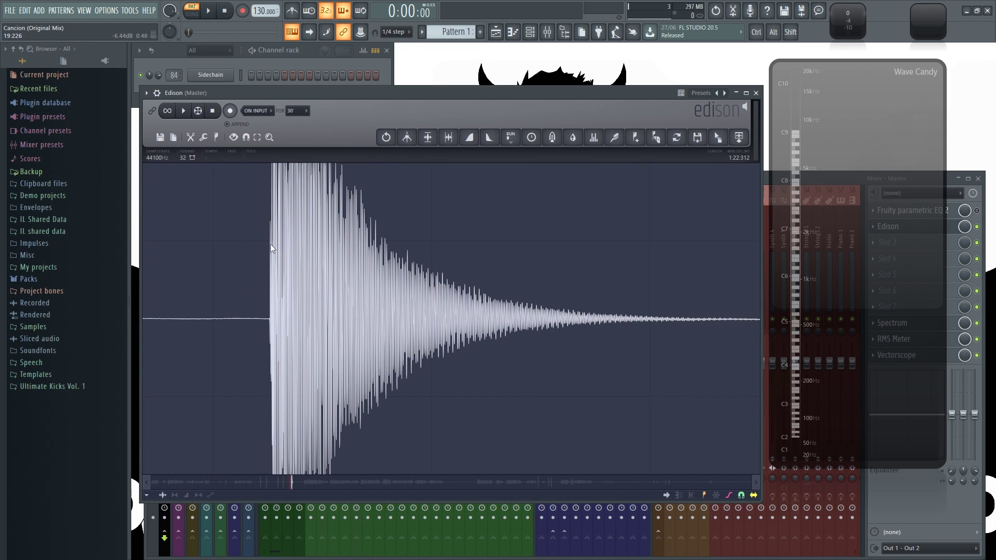
scroll(265, 316, up, 4)
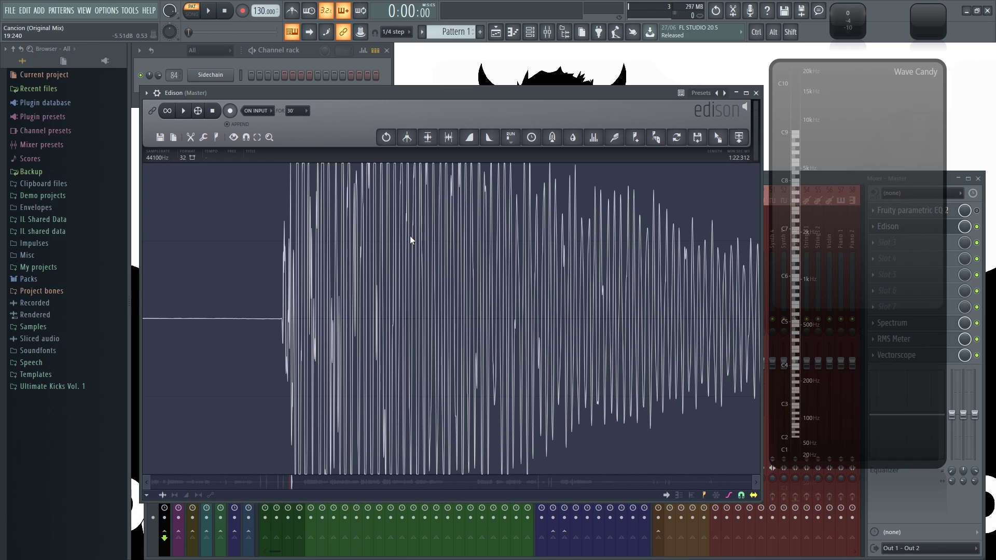
scroll(327, 215, up, 6)
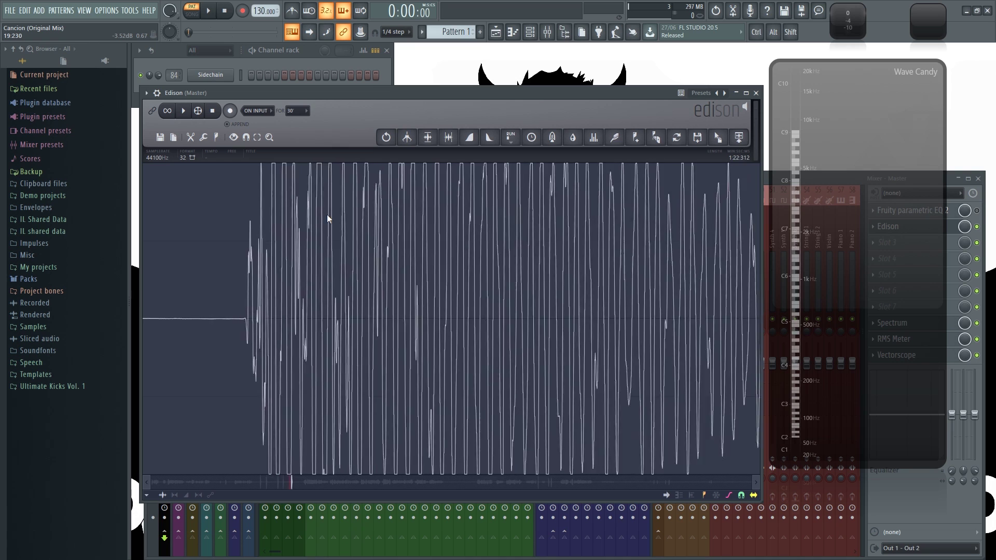
scroll(440, 241, down, 5)
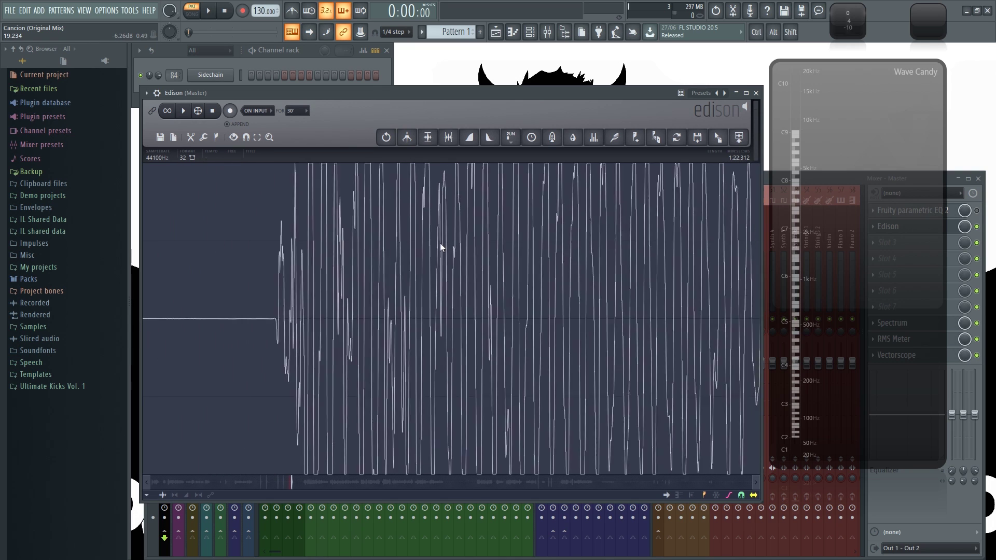
scroll(404, 234, up, 5)
scroll(332, 173, up, 3)
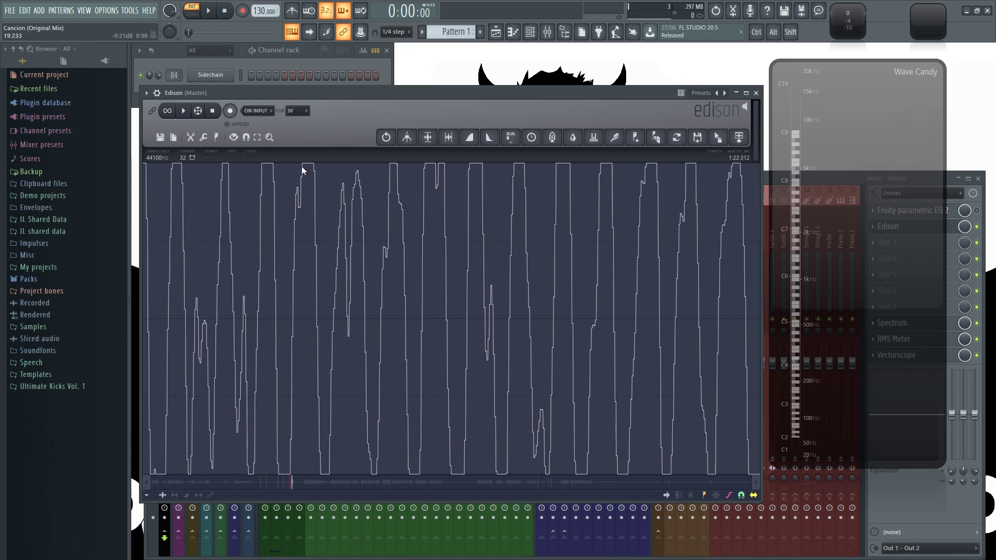
scroll(357, 259, down, 5)
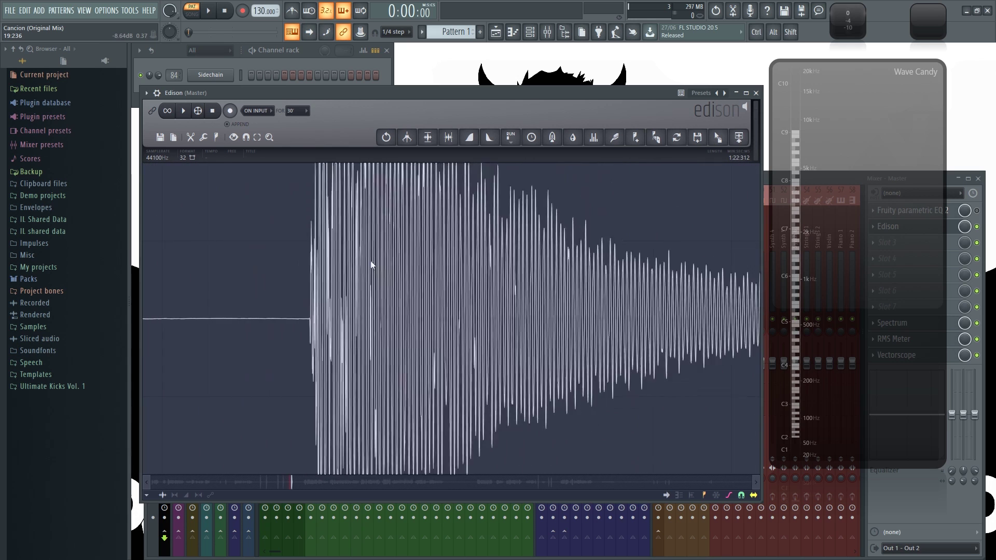
Select the last full-height peak from 19:225 to about 19:422 and play it in a loop
drag(322, 256, 725, 303)
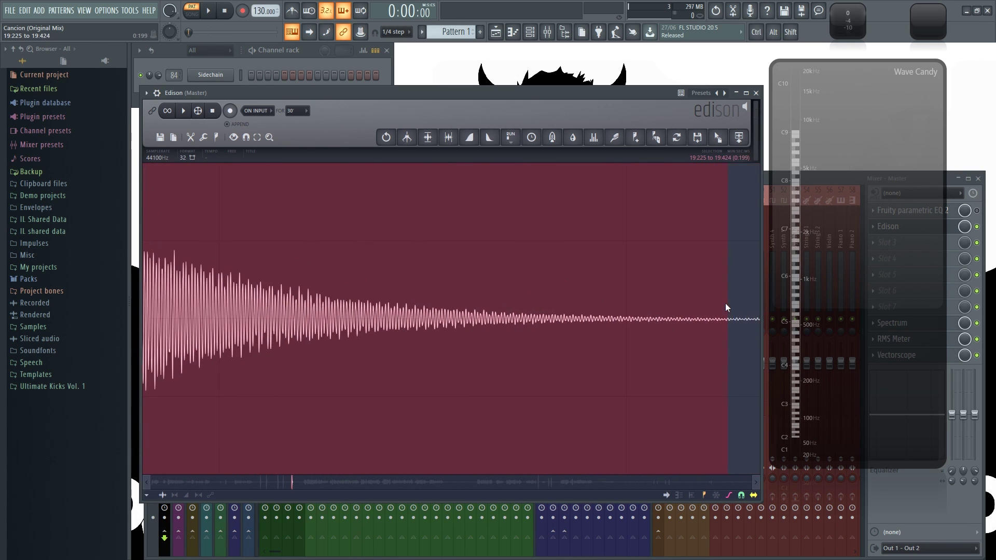
key(space)
click(168, 111)
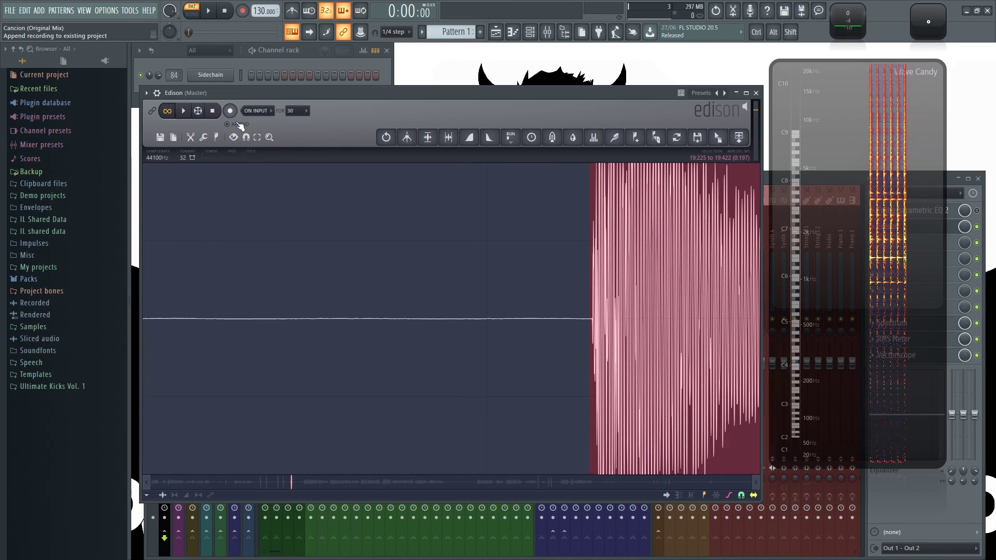
Lower the volume of the selected peak with the Amp tool and accept the change
click(203, 137)
click(244, 288)
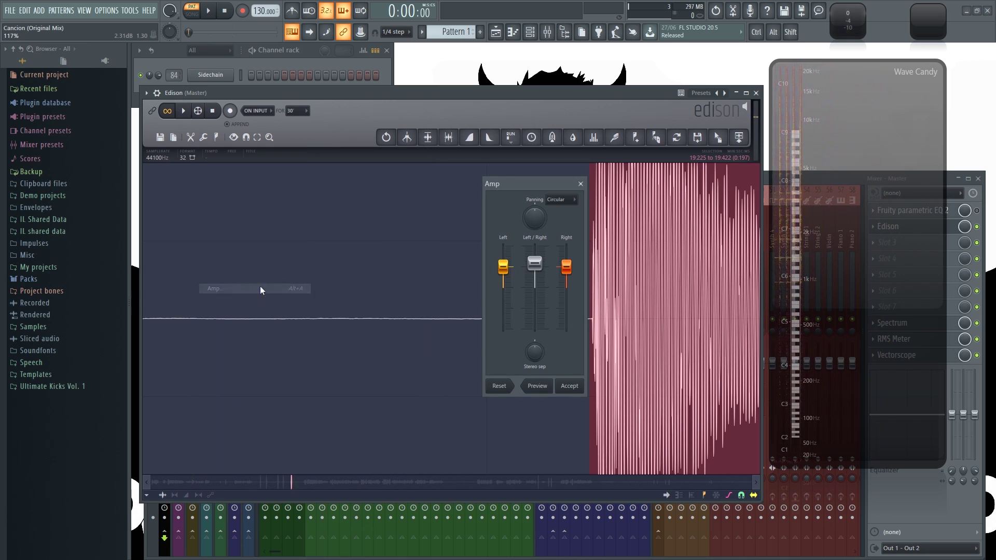
drag(540, 272, 539, 276)
click(571, 386)
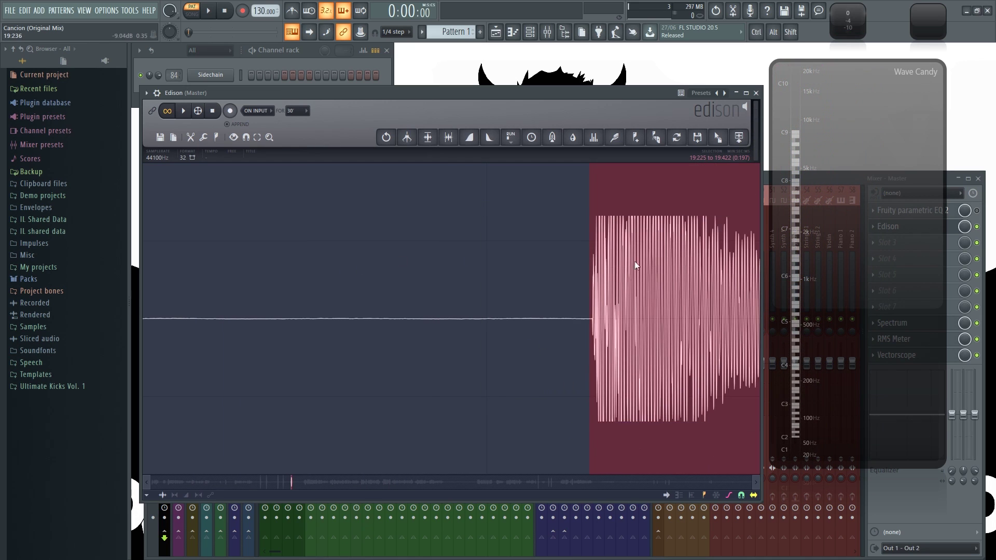
Examine the wave tops of the attenuated peak for remaining flattening
scroll(637, 249, up, 6)
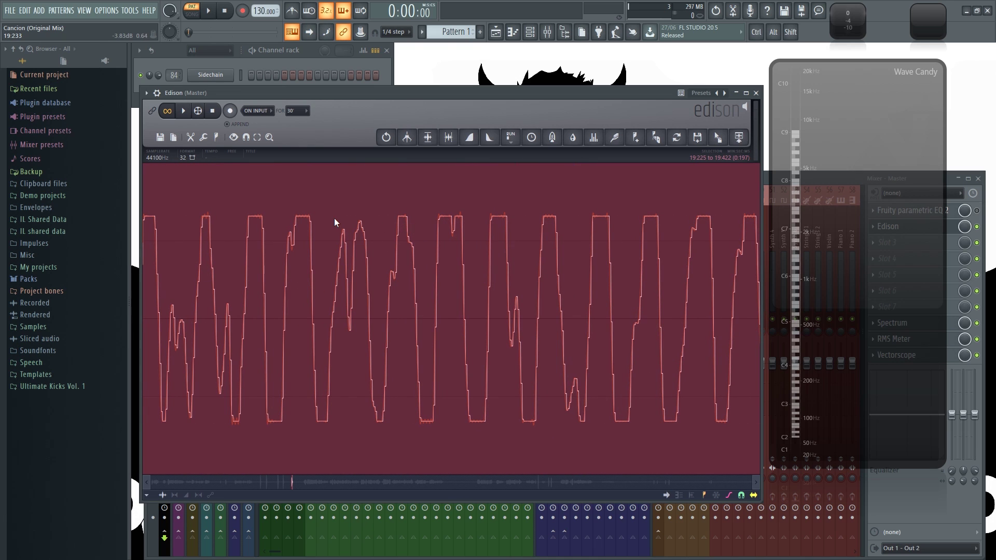
scroll(318, 219, down, 5)
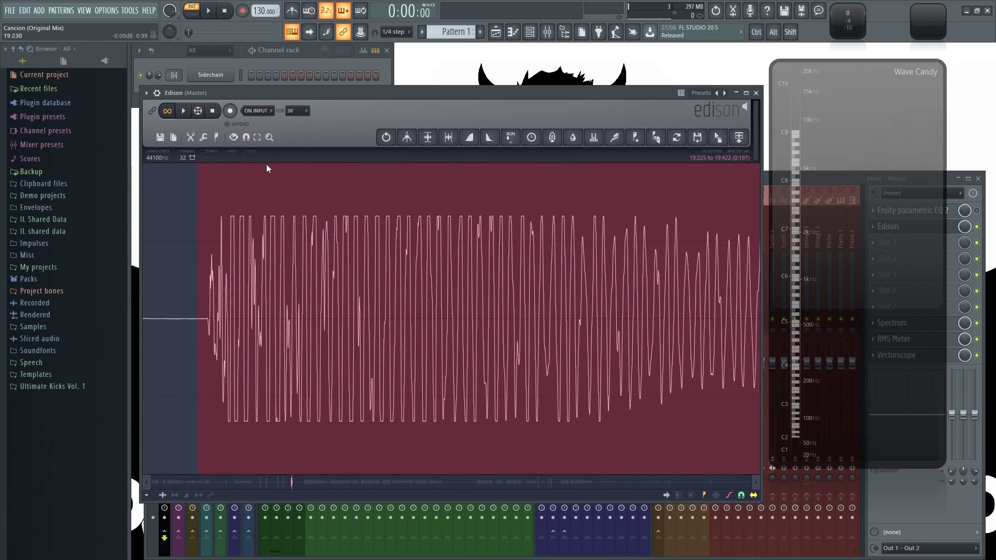
scroll(211, 234, up, 5)
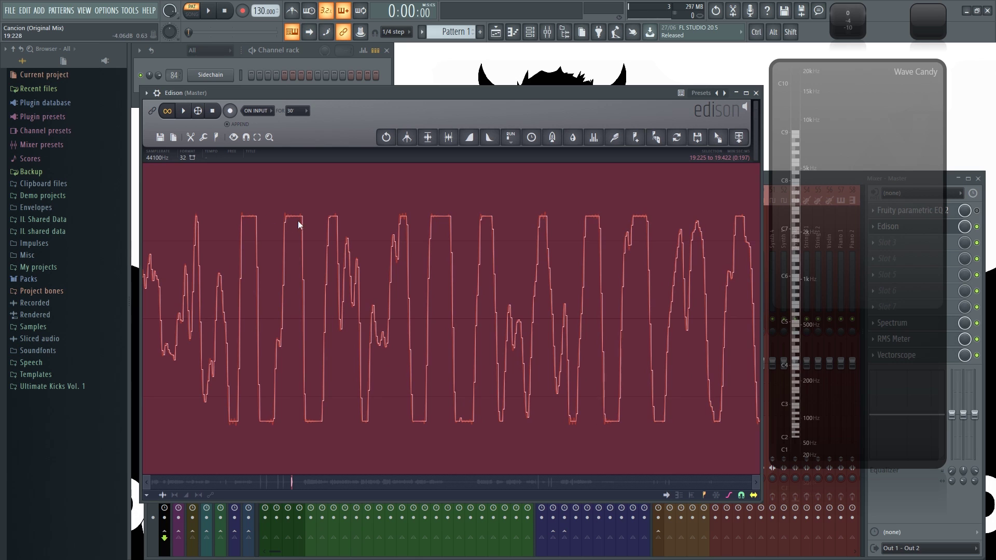
scroll(285, 220, up, 4)
scroll(459, 227, down, 2)
scroll(459, 226, down, 3)
Play the attenuated peak in a loop, stop playback, and clear the selection to compare it with the neighbouring peaks
drag(480, 226, 602, 232)
key(space)
click(213, 111)
scroll(303, 249, up, 4)
scroll(384, 230, down, 4)
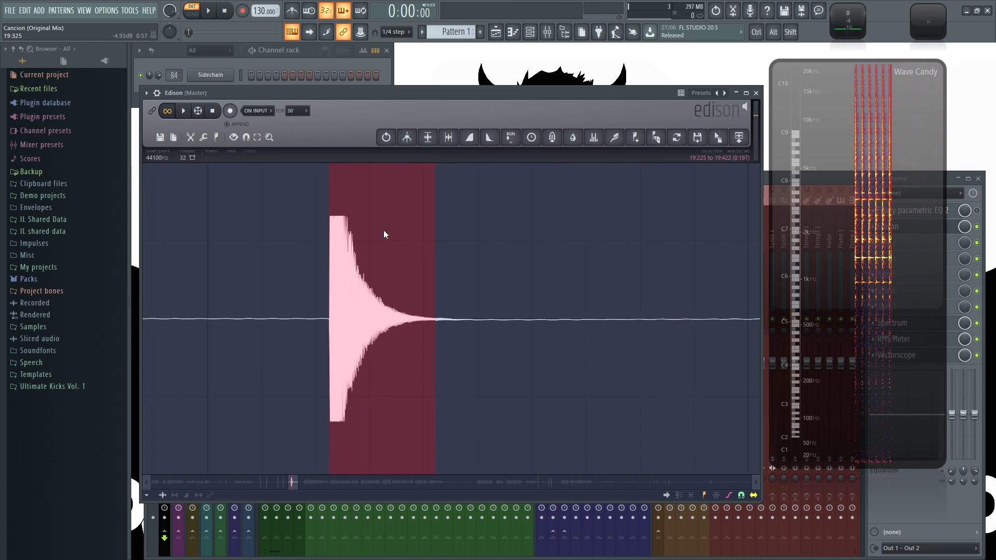
click(417, 220)
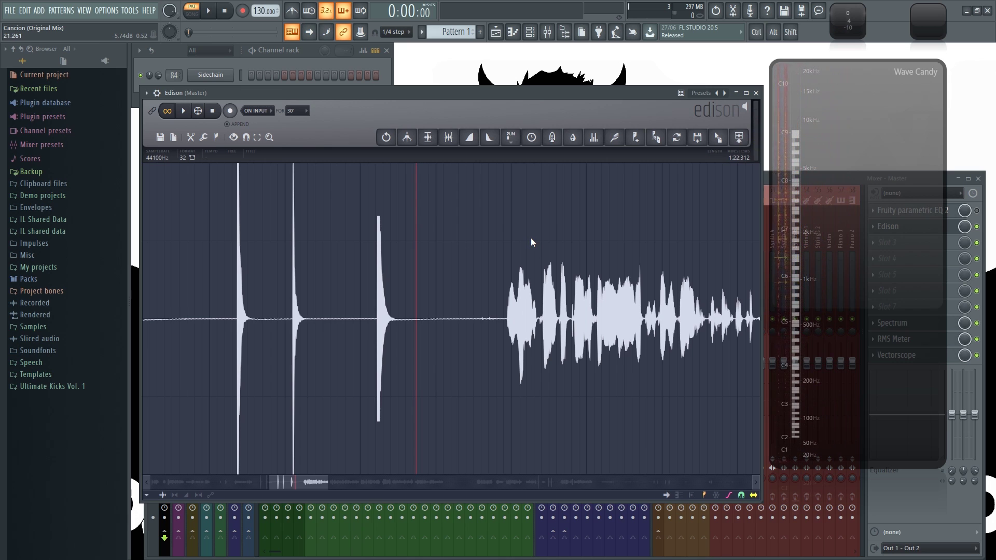
scroll(531, 238, down, 3)
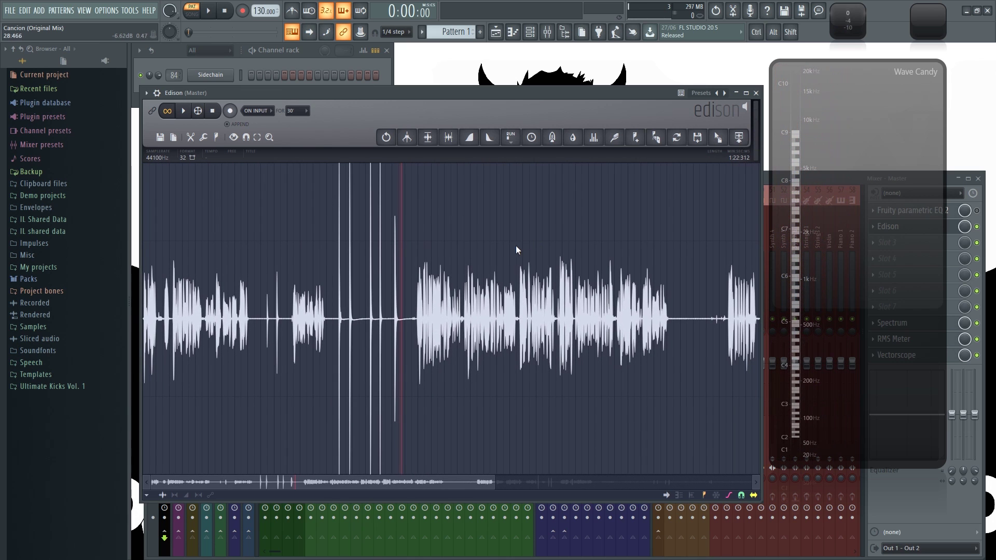
Select the quiet gap from 41:022 to 42:749 and play it to listen to the background noise
scroll(700, 290, up, 3)
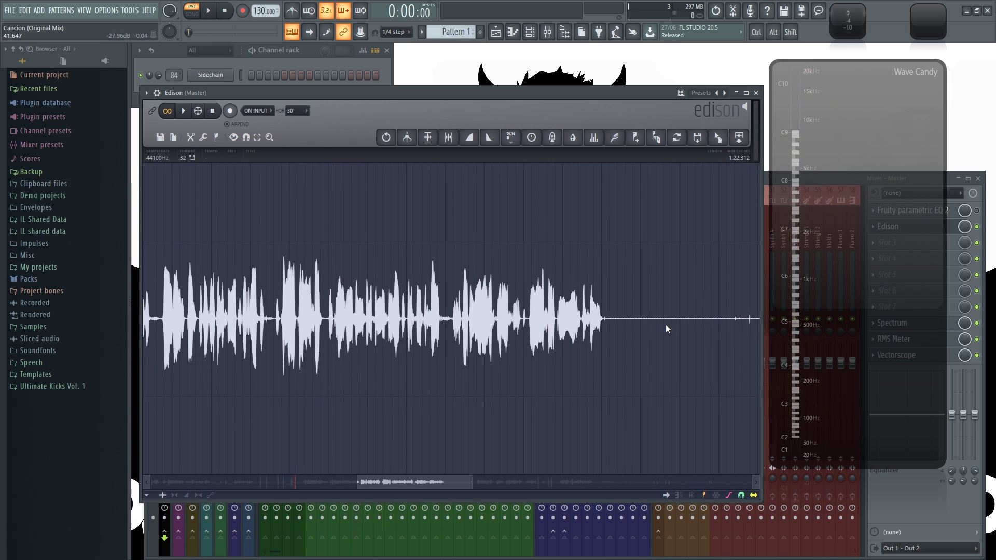
drag(641, 318, 709, 319)
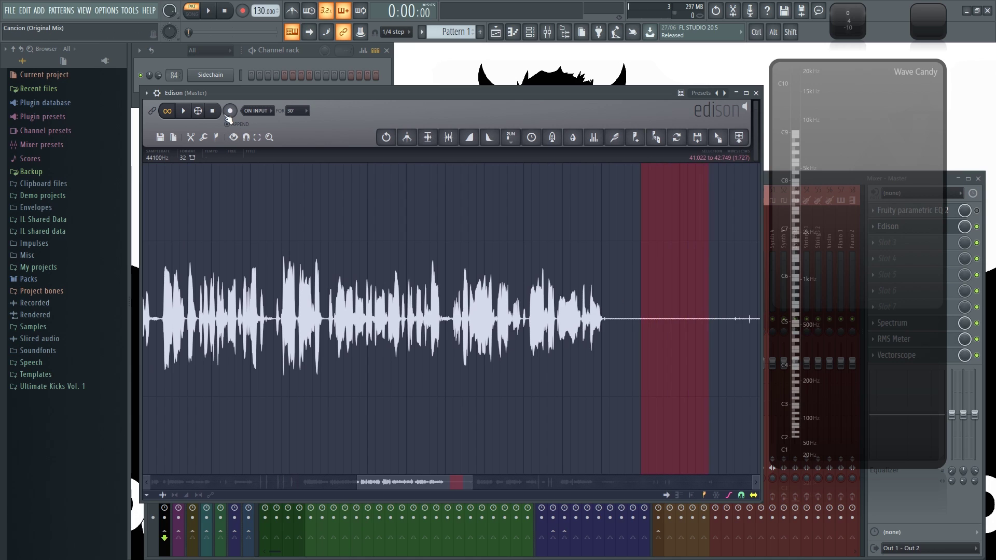
click(183, 110)
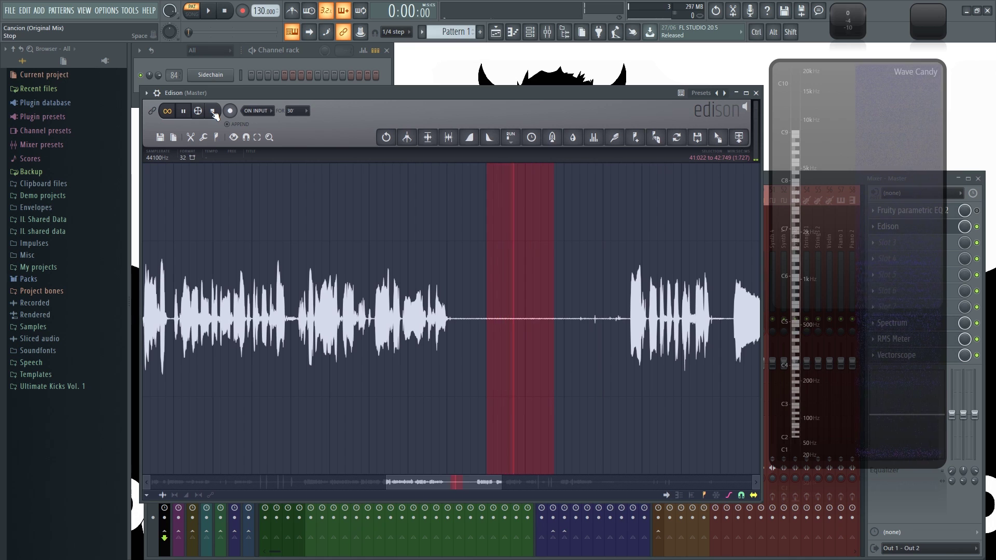
click(213, 111)
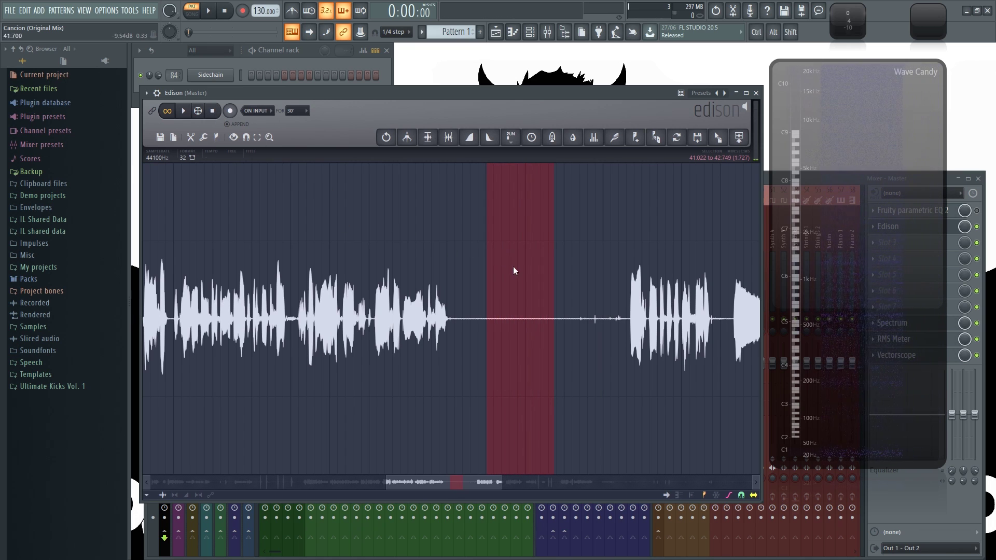
scroll(480, 285, down, 5)
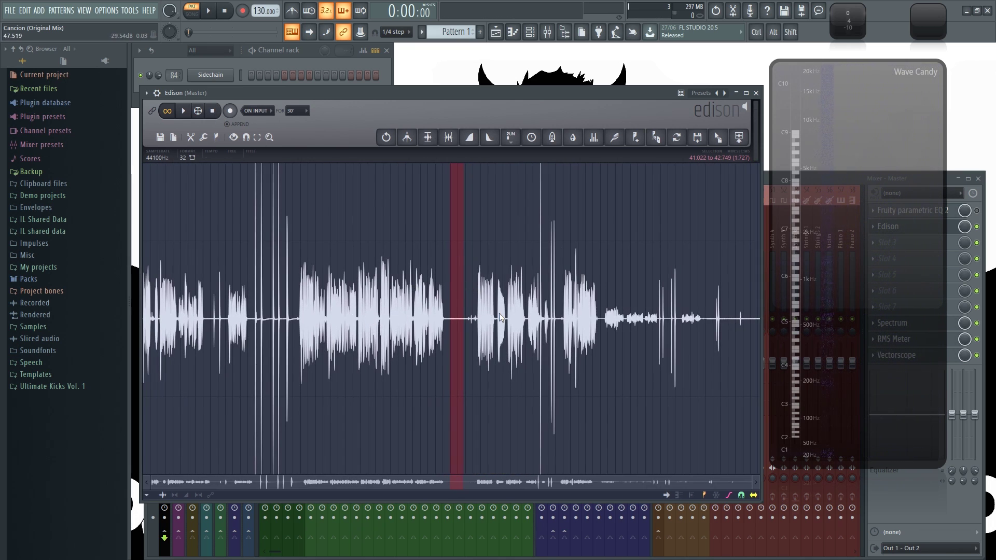
scroll(471, 316, up, 5)
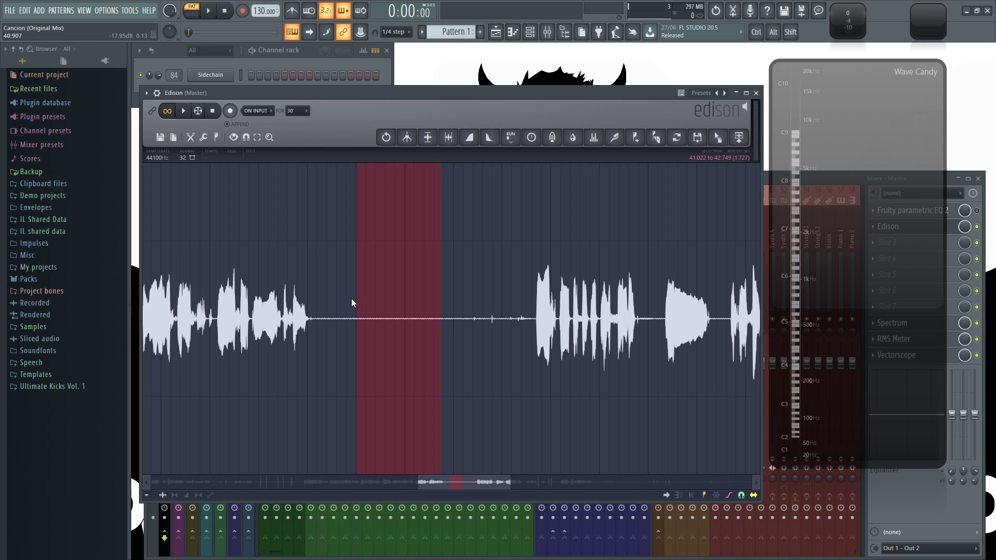
scroll(352, 302, down, 5)
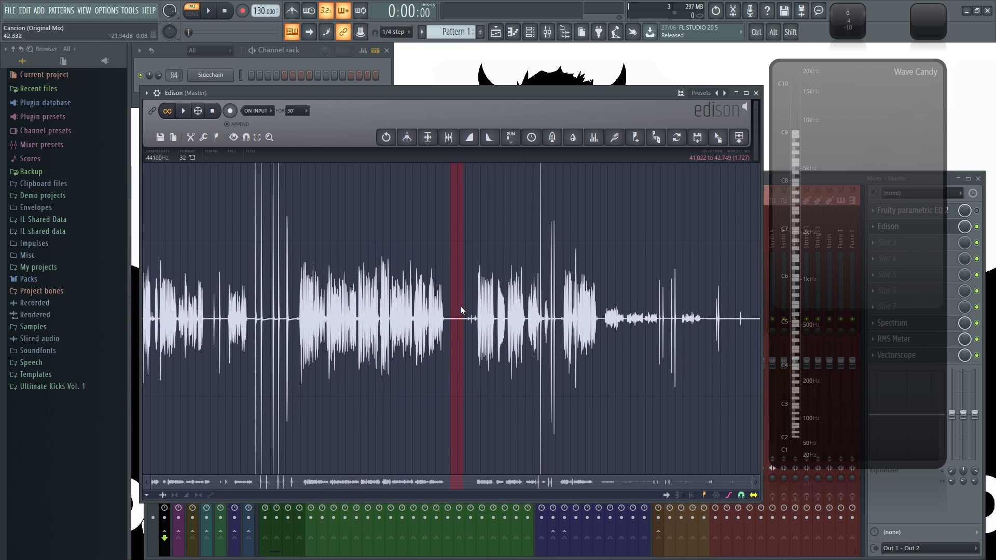
Play the recording from just before the four short peaks near its end and stop playback after hearing them
shift+click(755, 311)
click(661, 307)
scroll(660, 307, up, 4)
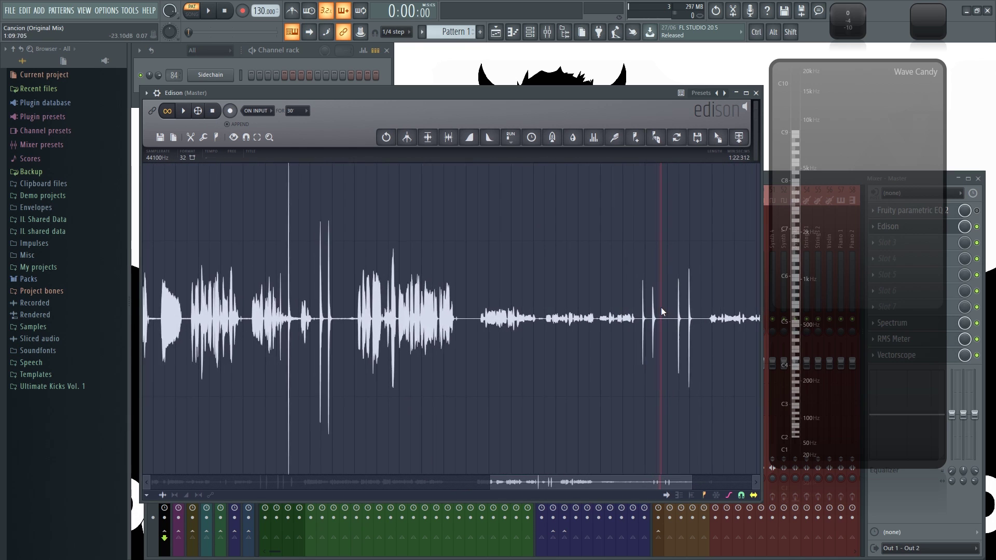
click(633, 318)
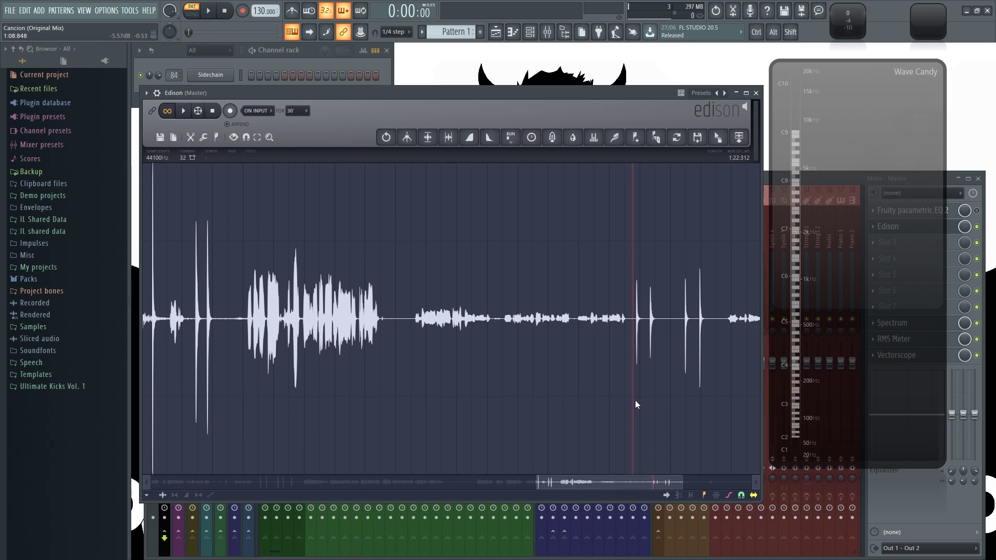
scroll(637, 412, right, 3)
key(space)
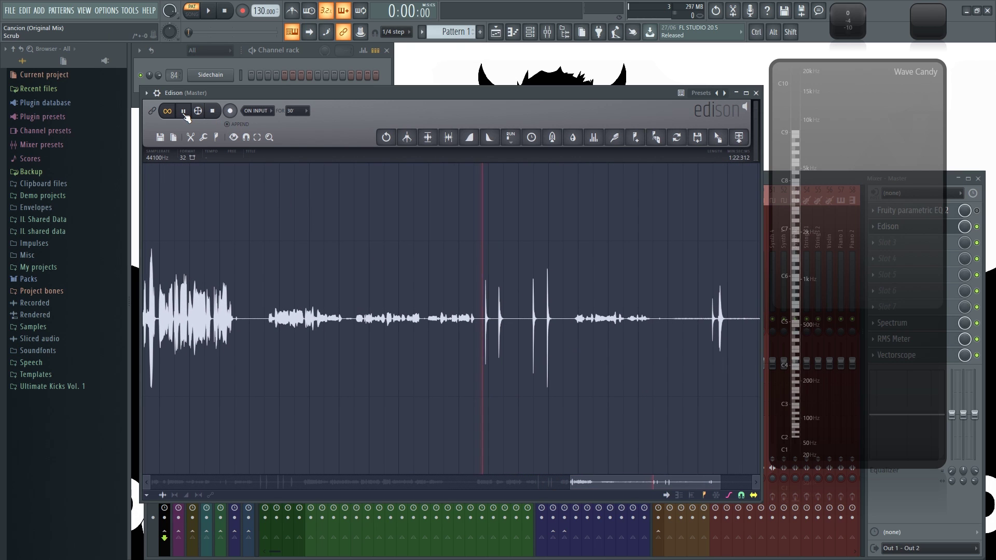
click(213, 110)
Delete all audio before the four short peaks, from 0:000 to 1:08:478
scroll(582, 342, down, 4)
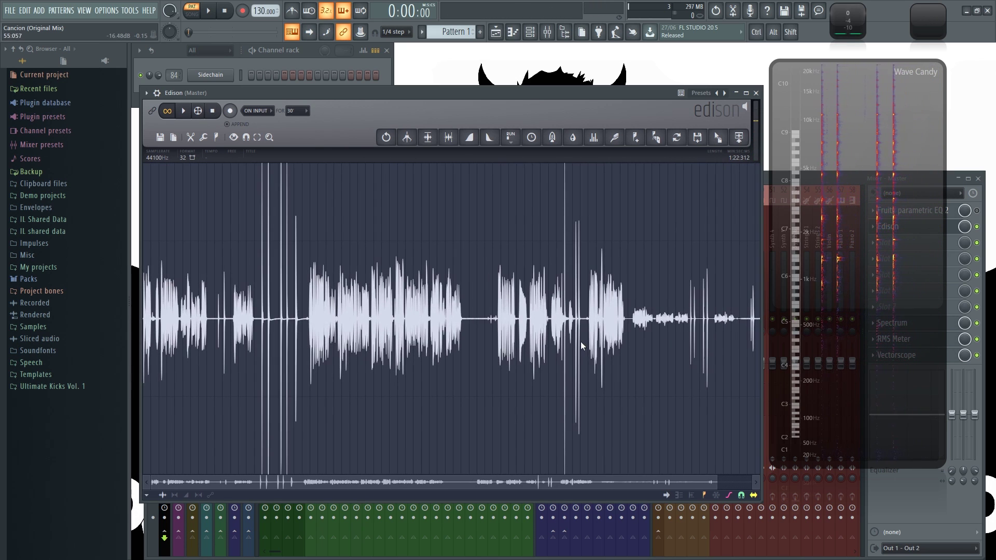
scroll(588, 345, down, 2)
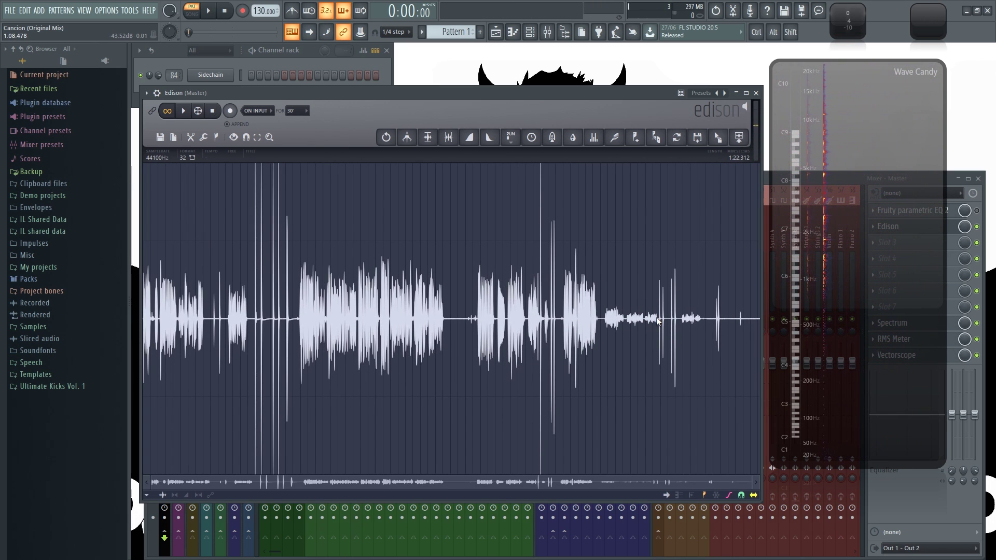
drag(658, 321, 103, 324)
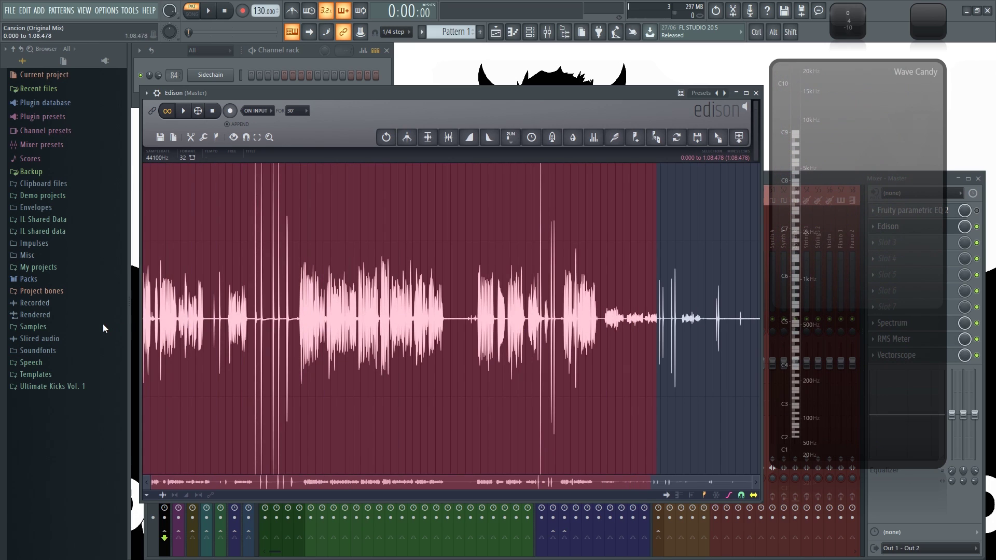
key(Delete)
Delete the audio following the fourth peak and the first 0:294 of the remaining clip
drag(289, 322, 758, 321)
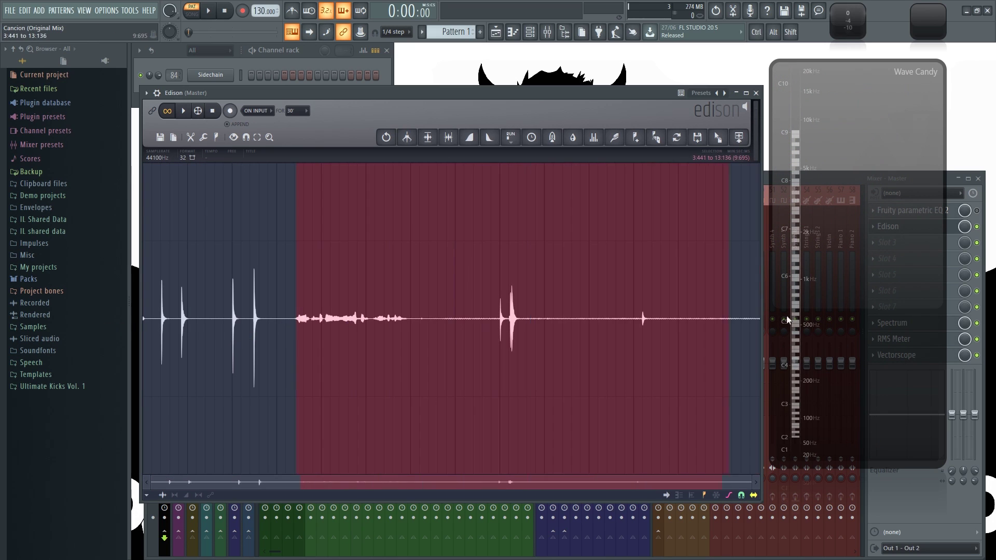
key(Delete)
drag(195, 318, 144, 320)
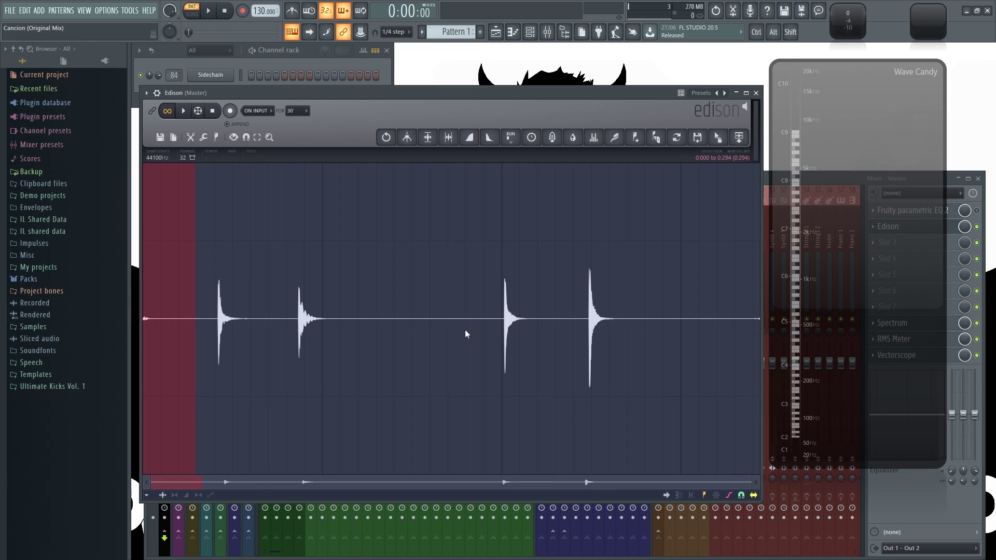
key(Delete)
Raise the volume of the range from 0:000 to 3:008 with the Amp tool and play the result
drag(731, 329, 101, 332)
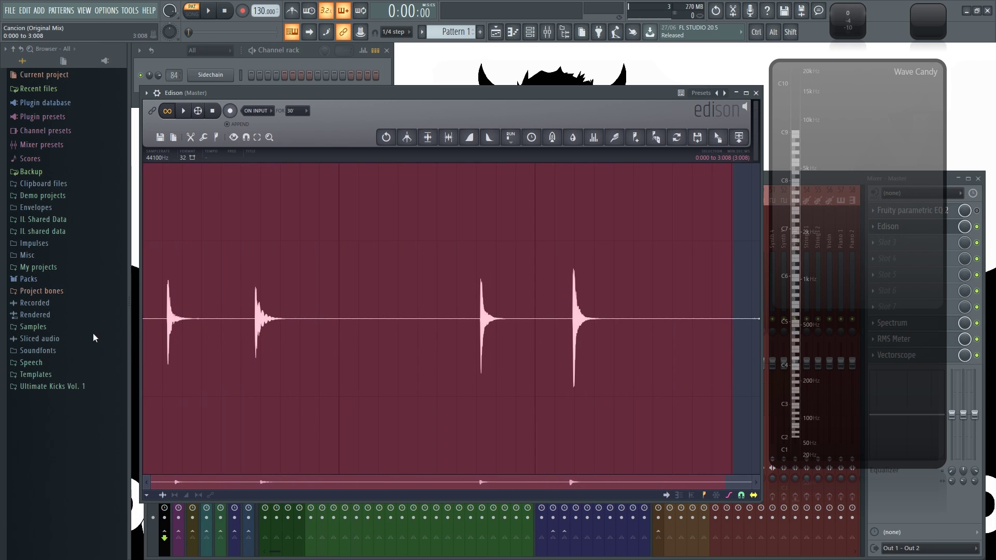
click(204, 138)
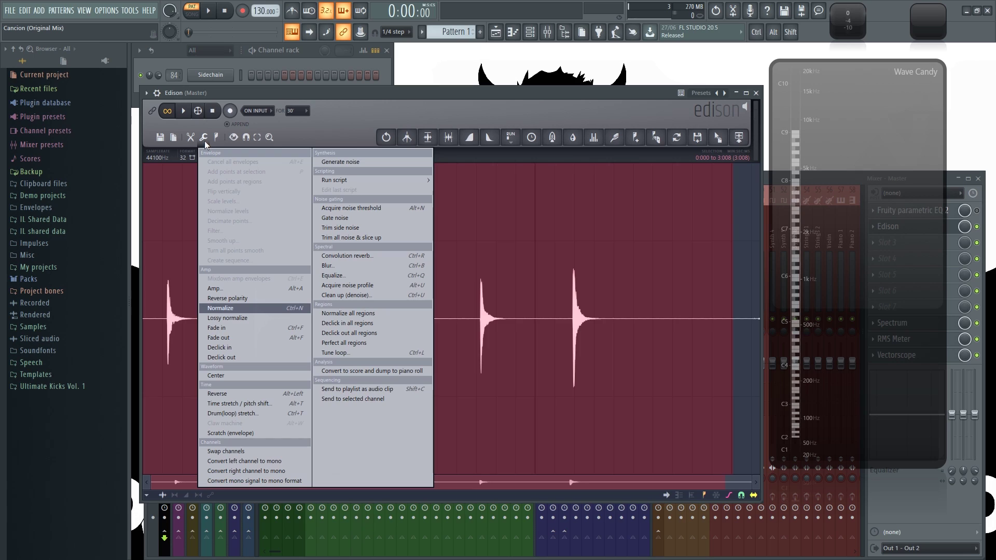
click(228, 294)
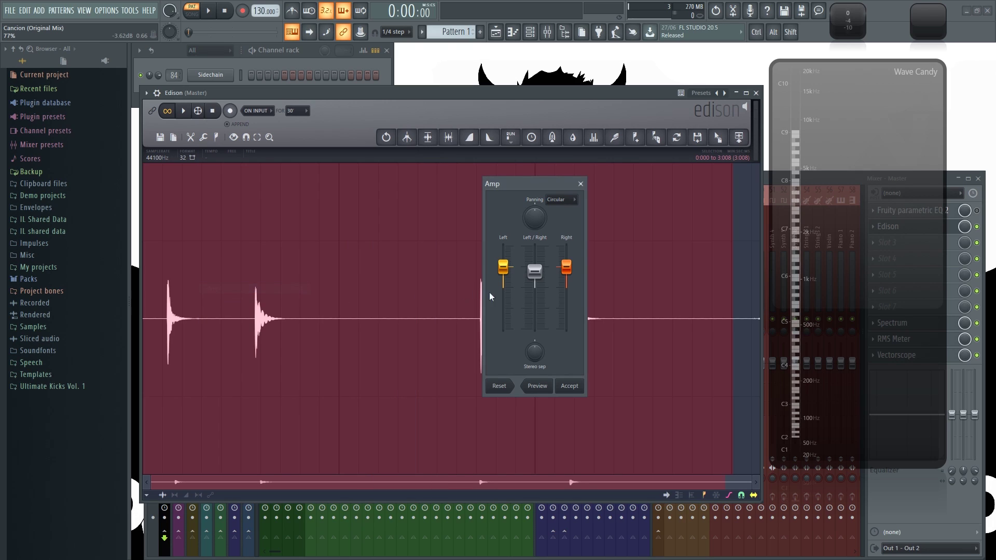
drag(535, 267, 534, 261)
click(569, 386)
click(183, 110)
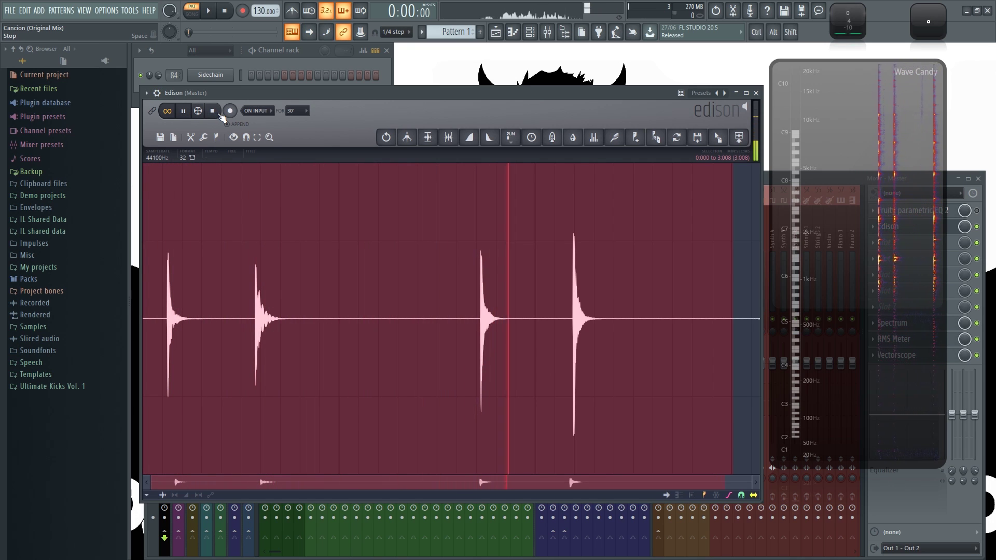
click(218, 114)
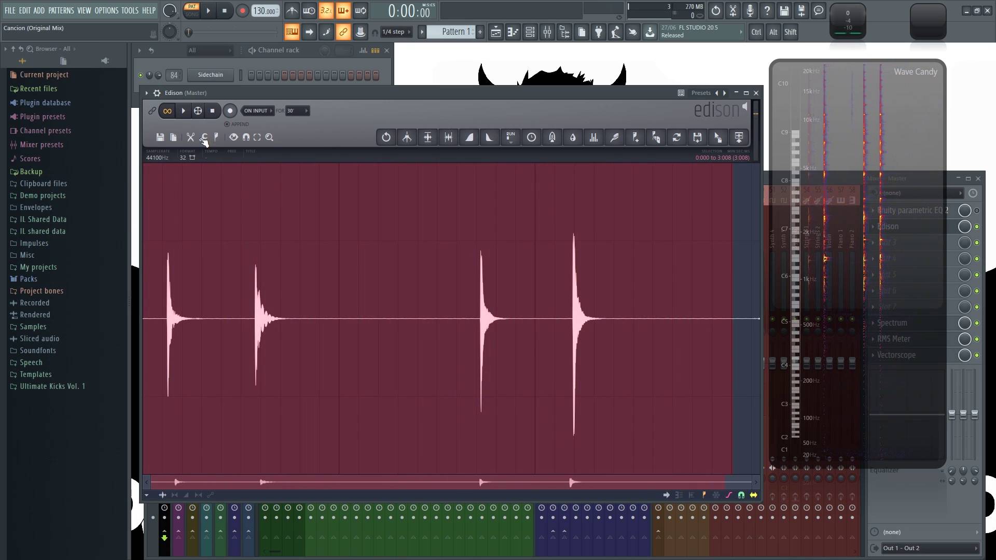
Normalize the selected four peaks and play them to check the level
click(203, 137)
click(216, 136)
click(203, 137)
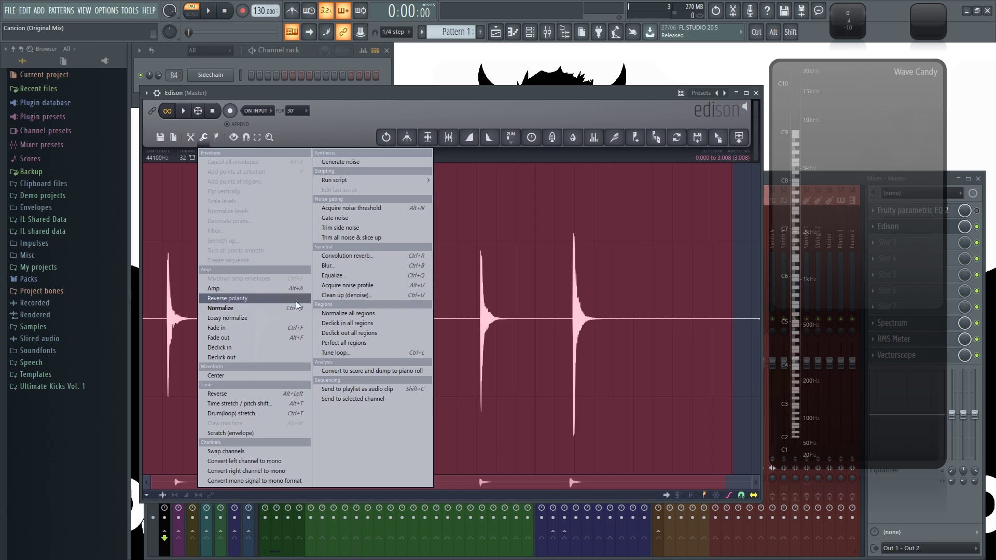
click(232, 307)
key(space)
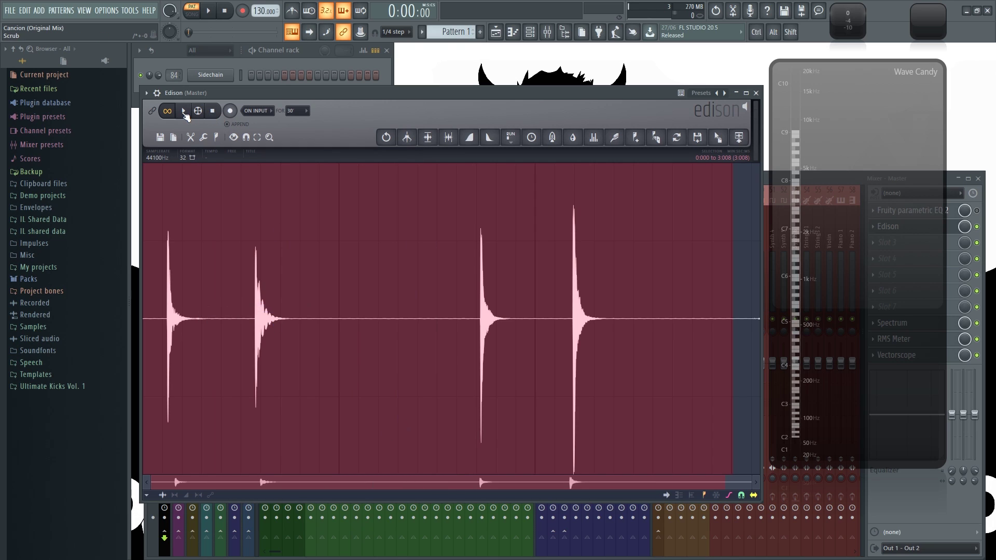
click(217, 113)
Normalize only the second peak, from 0:568 to 1:004, and play it in a loop
click(300, 288)
click(250, 300)
click(251, 302)
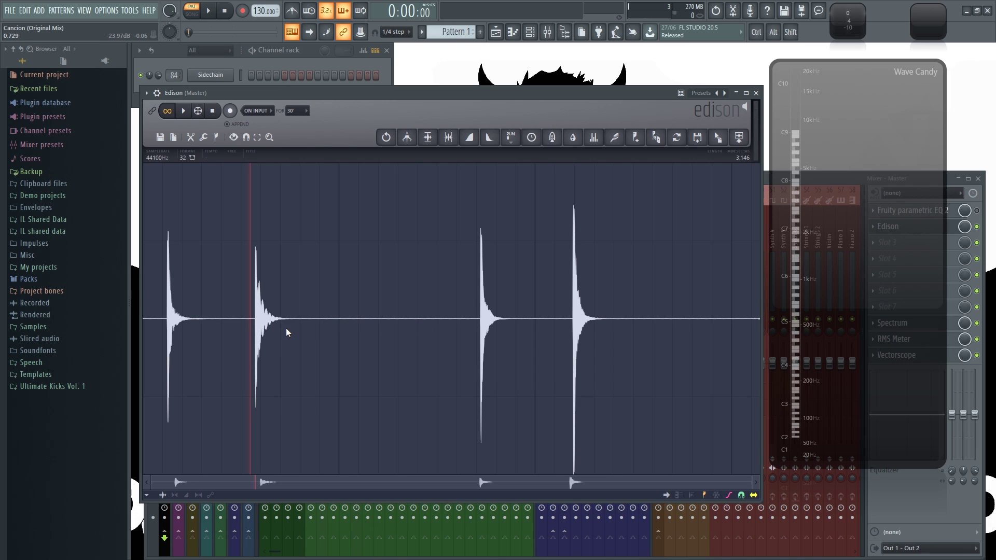
drag(256, 319, 336, 324)
scroll(264, 326, up, 2)
scroll(265, 326, up, 3)
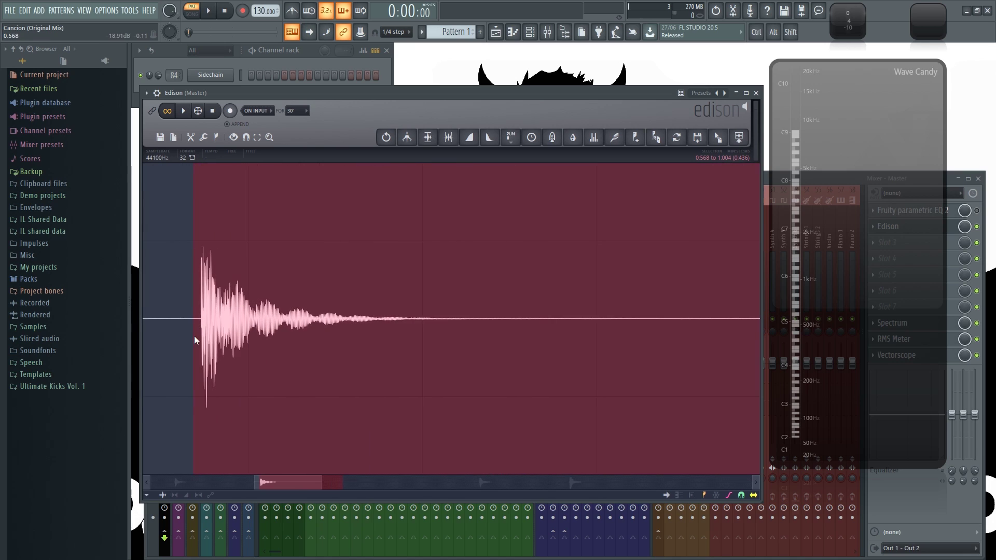
scroll(222, 346, down, 3)
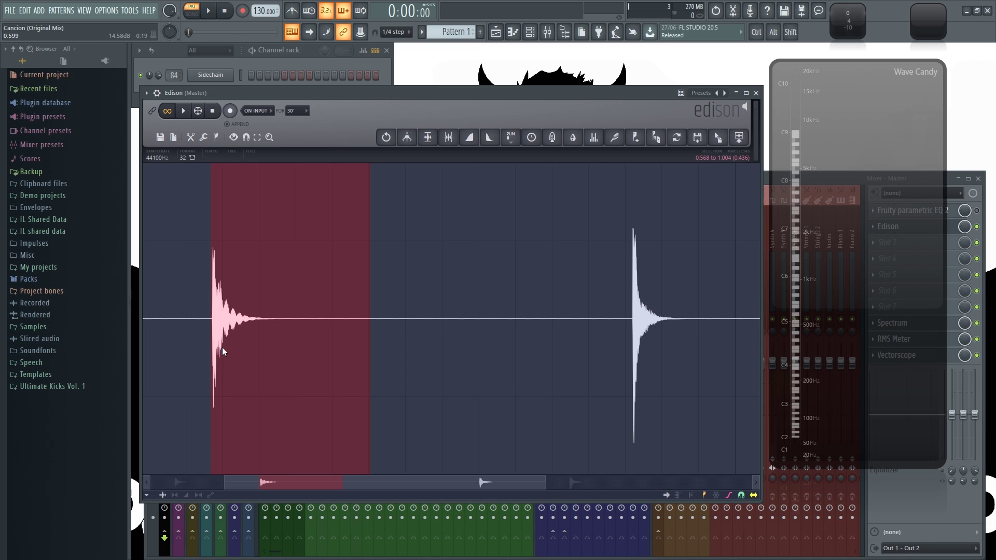
scroll(222, 346, up, 1)
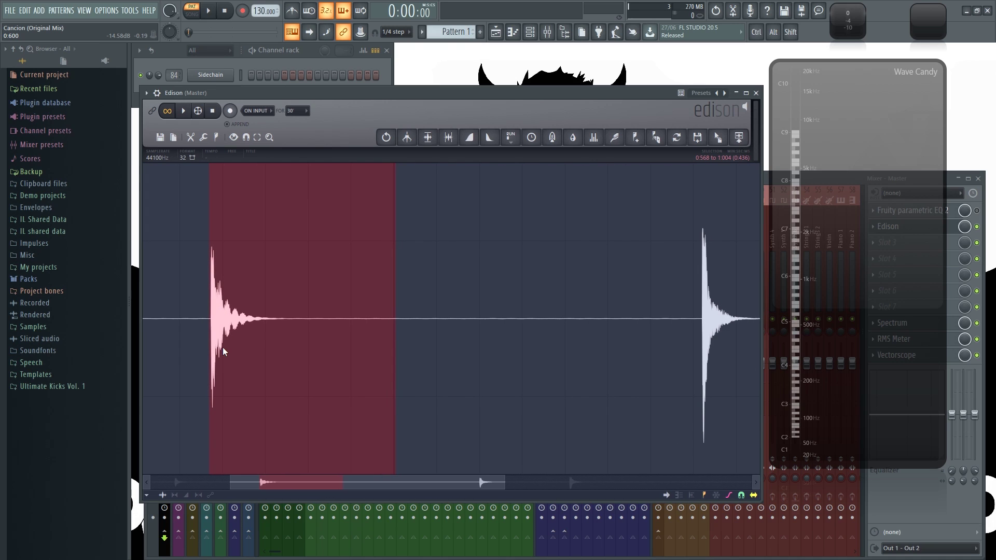
key(ctrl+n)
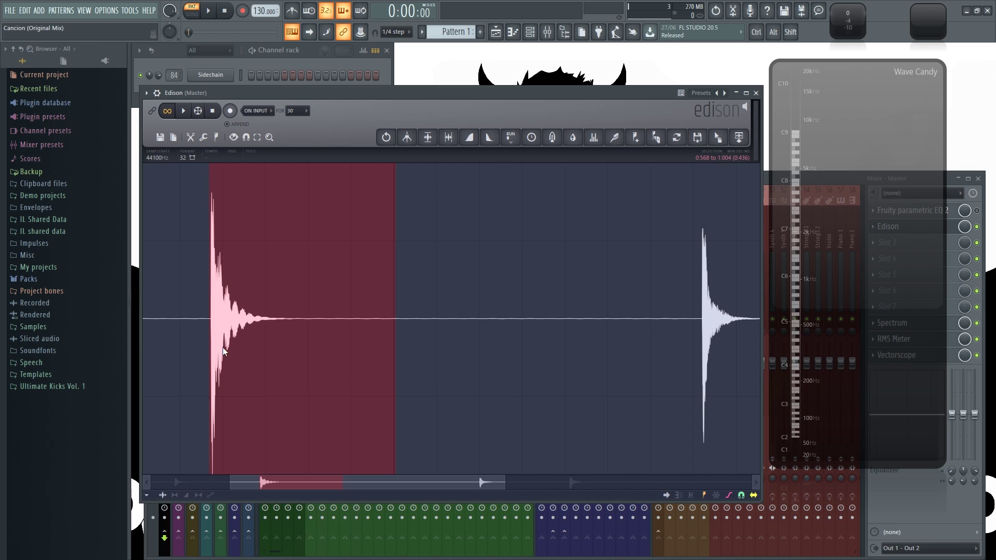
click(183, 111)
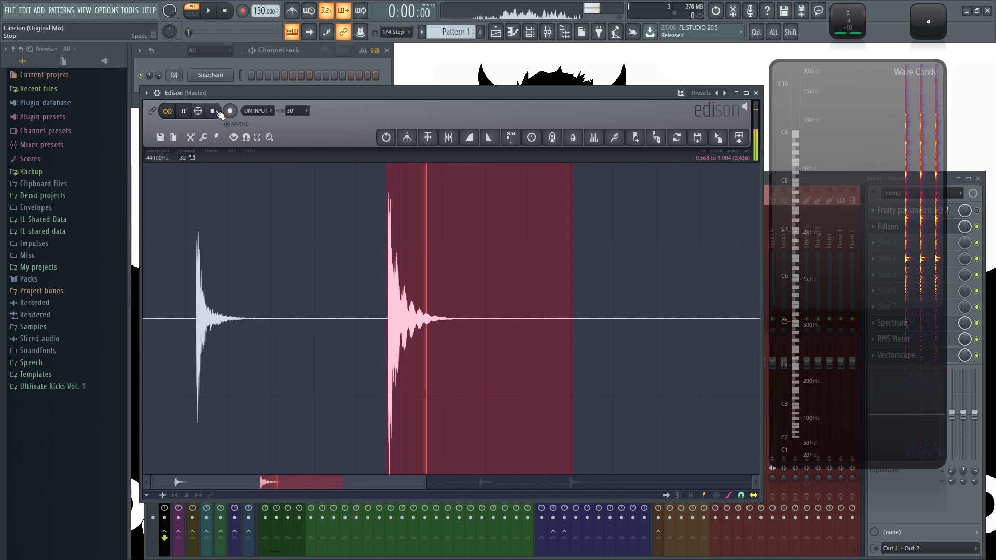
click(213, 111)
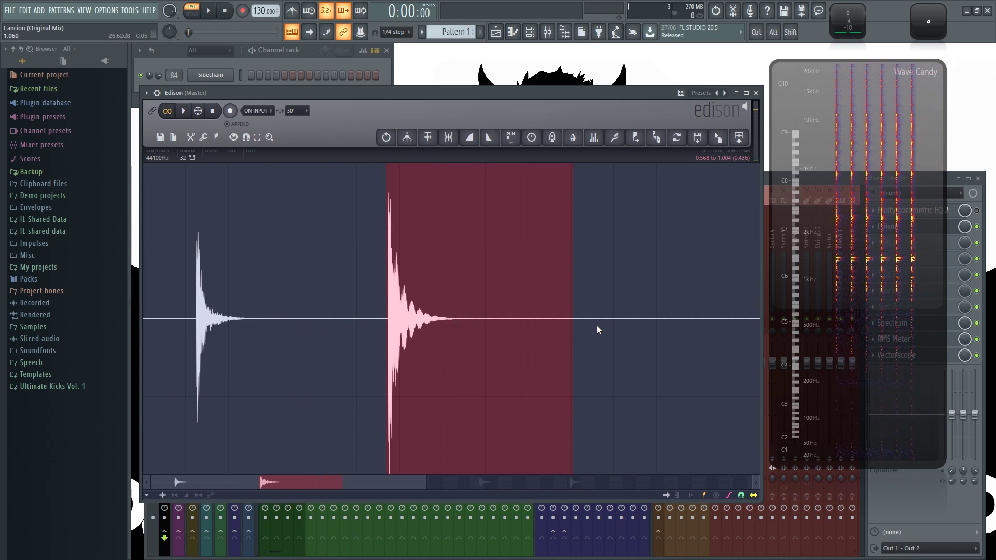
Acquire a noise profile in the Clean up (denoise) tool from the quiet stretch between 0:960 and 1:059
drag(554, 291, 596, 234)
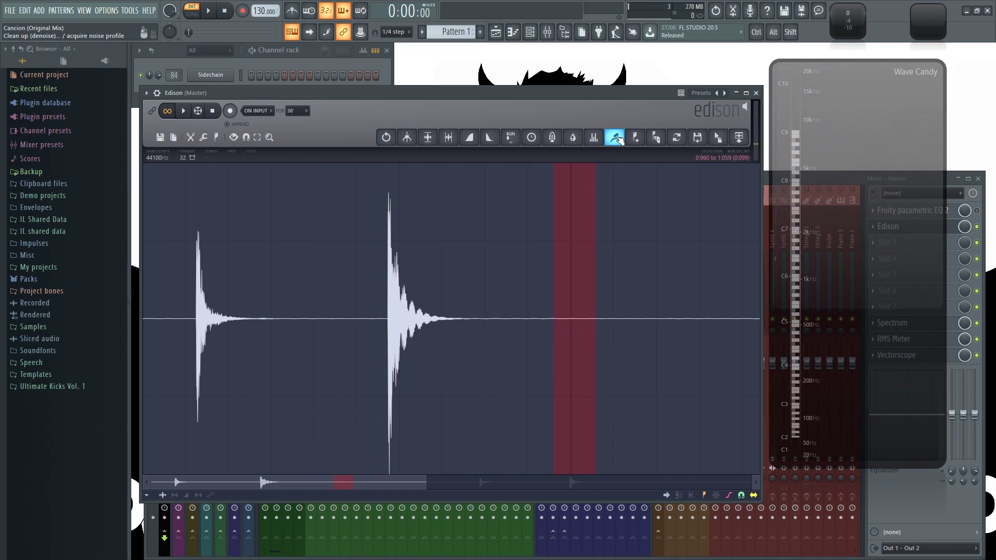
click(616, 138)
drag(624, 147, 473, 202)
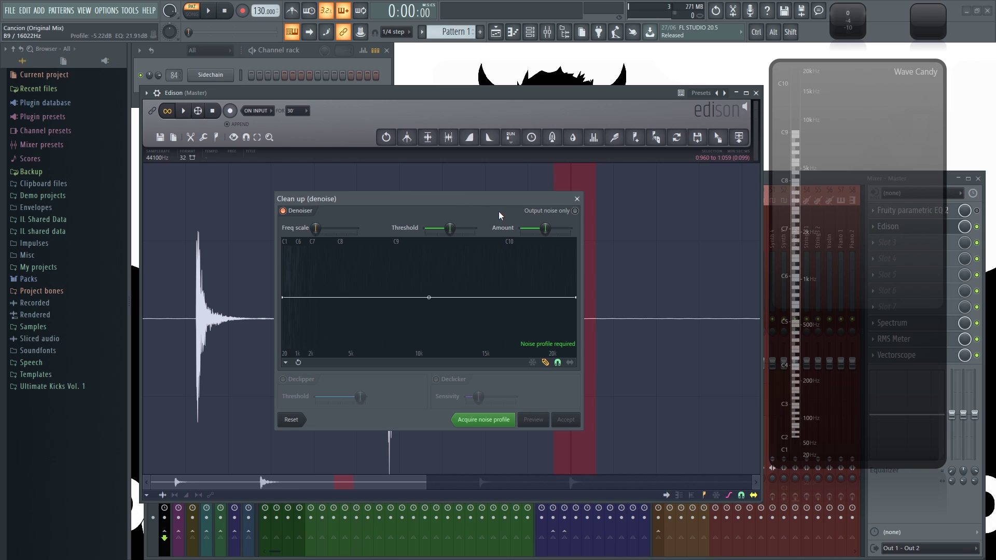
click(484, 420)
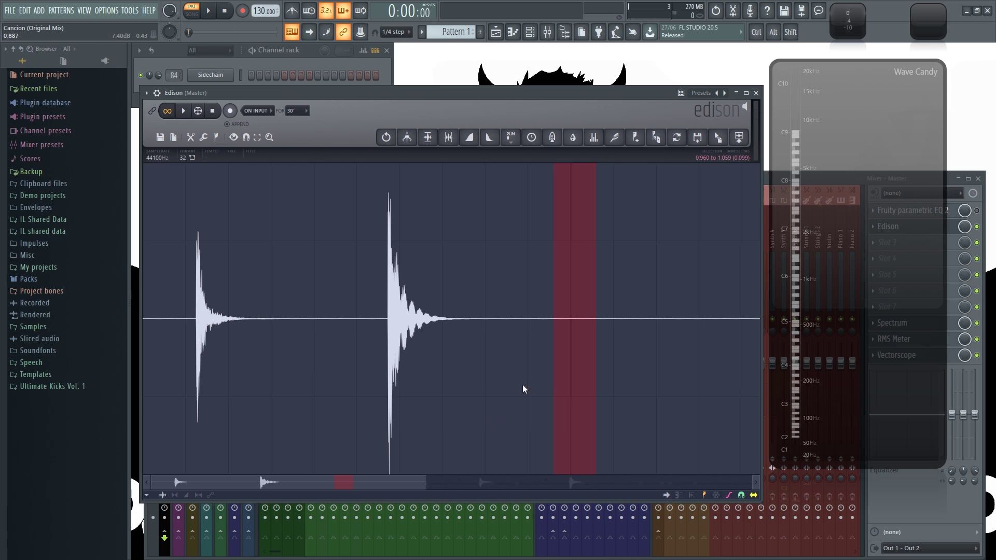
Apply the Clean up (denoise) tool to the second peak and its tail, from 0:564 to 1:180
click(383, 320)
drag(385, 321, 648, 321)
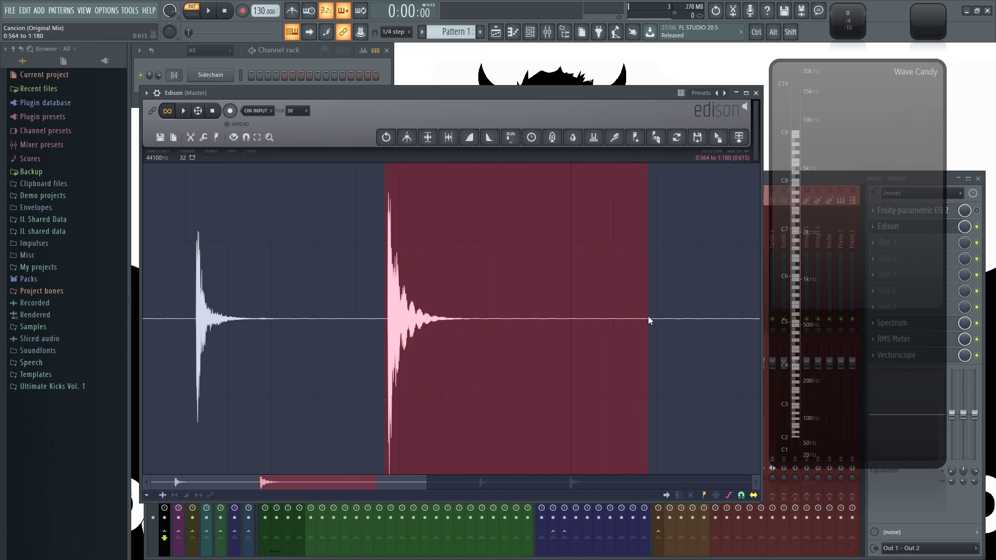
click(614, 137)
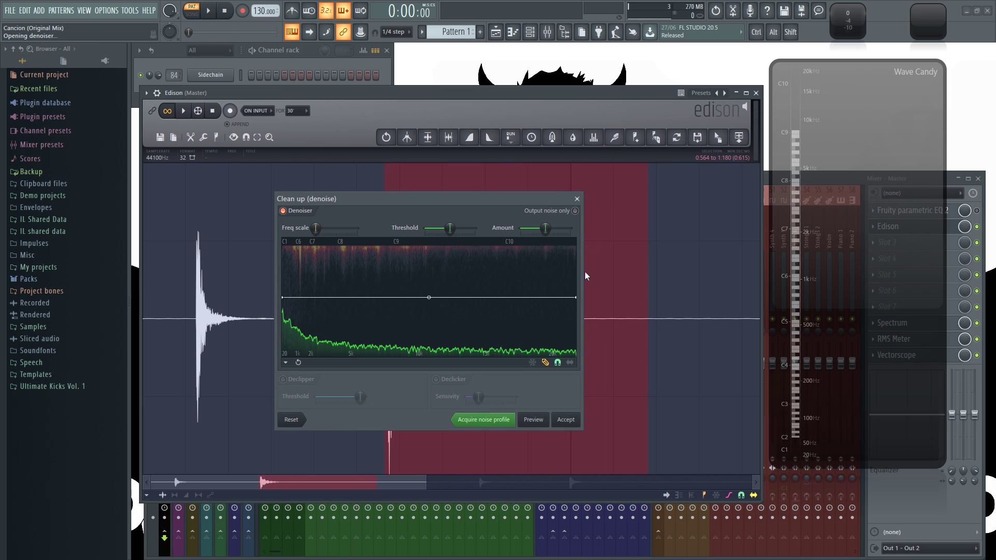
click(567, 420)
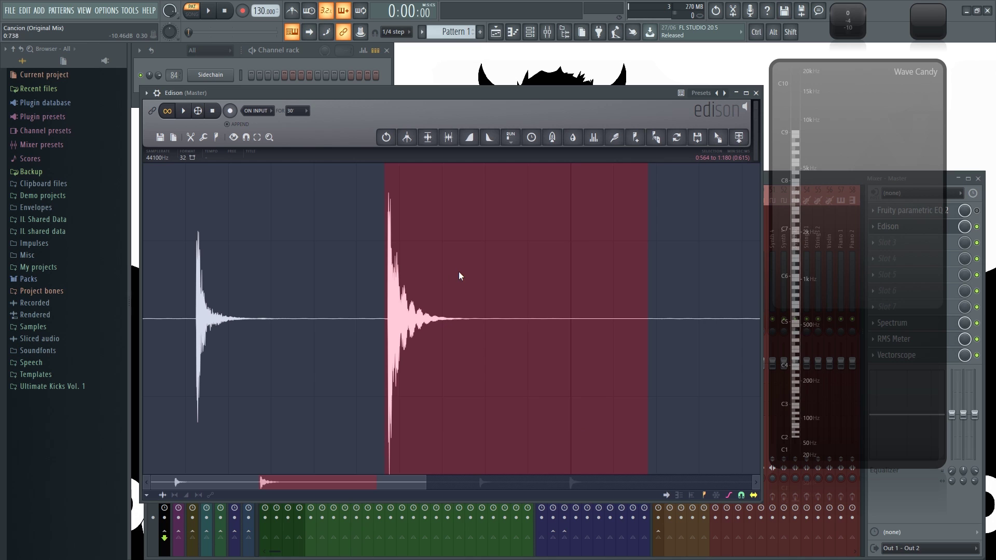
Play the denoised second peak and its tail, and stop playback after listening
click(190, 115)
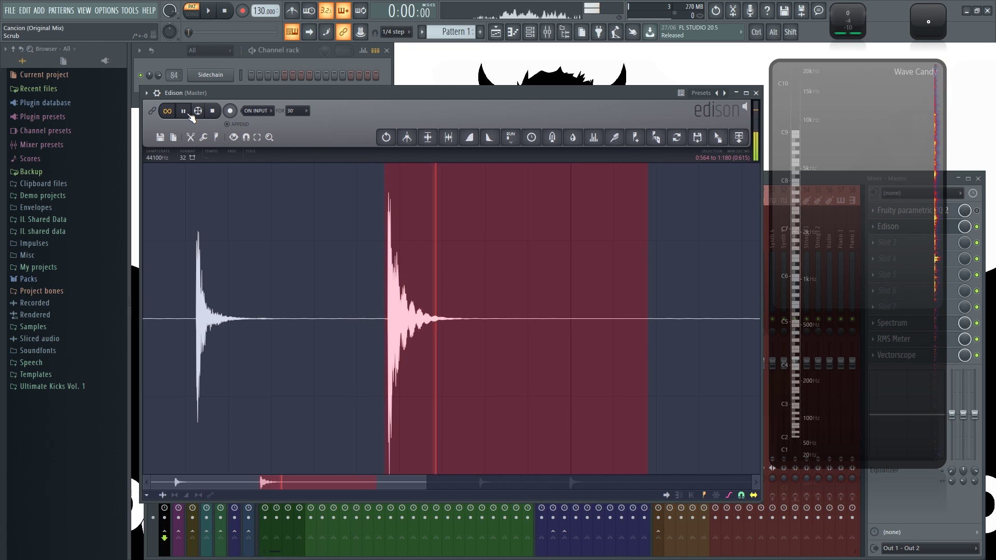
click(217, 114)
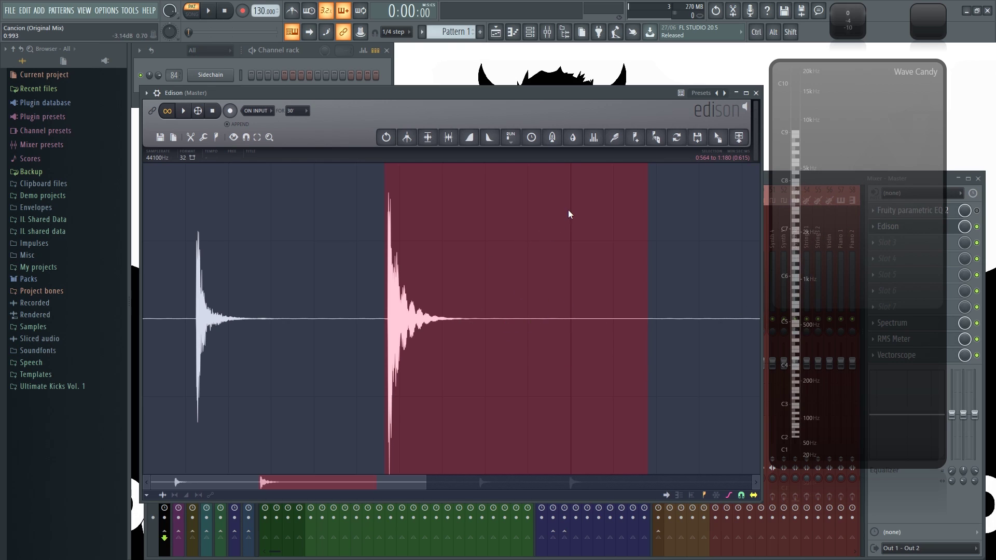
Open the Equalizer for the selected peak and flatten its curve by raising the high-frequency end point to 0 dB
click(593, 137)
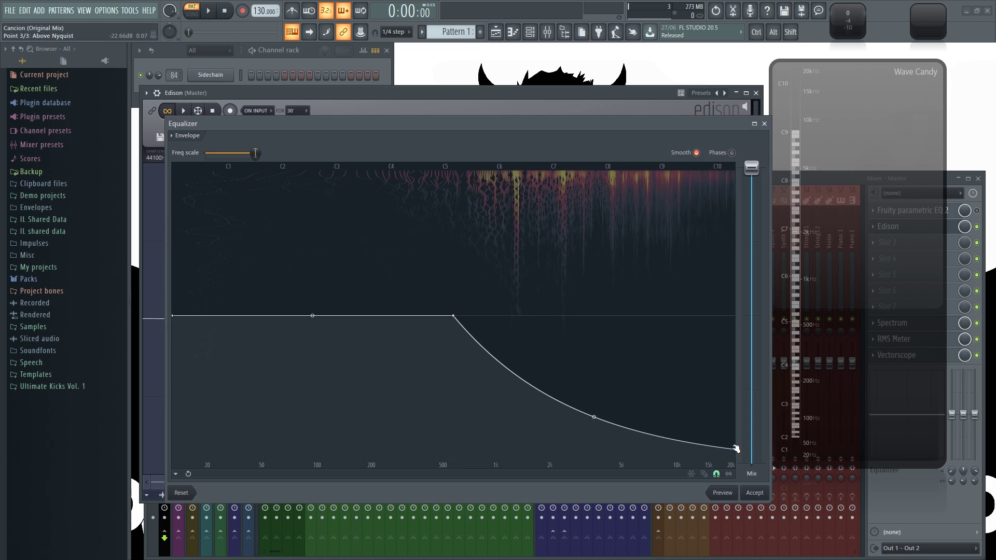
drag(735, 448, 751, 315)
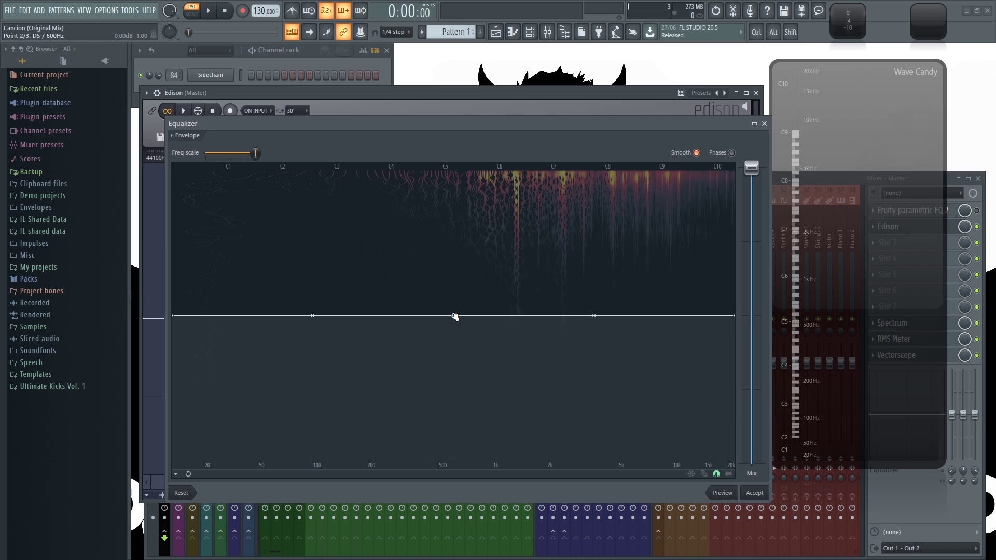
drag(408, 126, 403, 168)
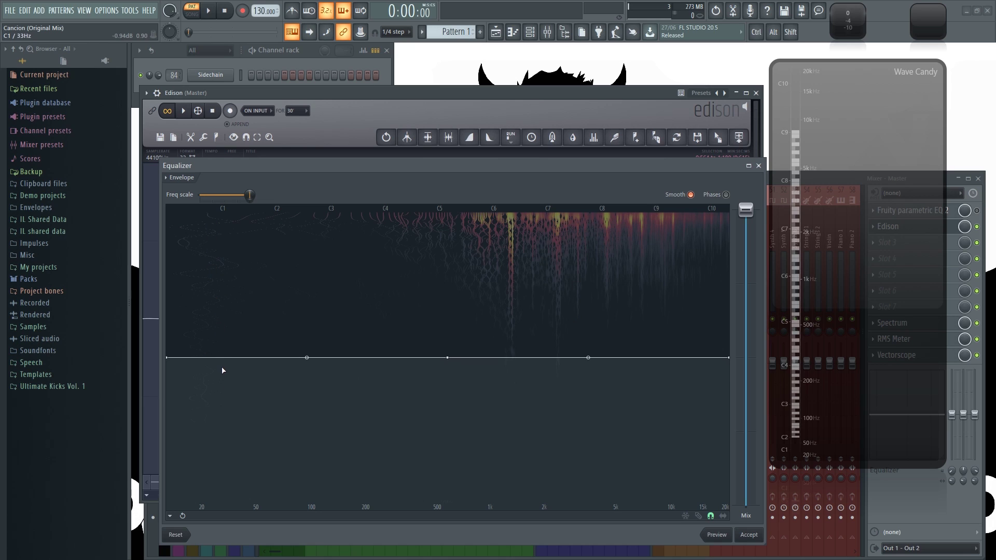
Play the selection several times to examine its low-frequency content in the Wave Candy spectrum
key(space)
key(space)
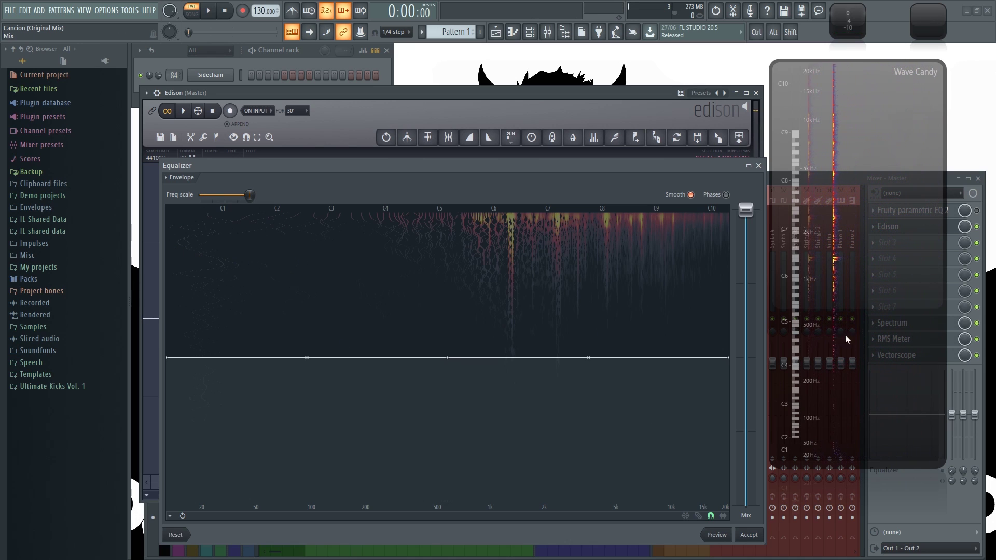
key(space)
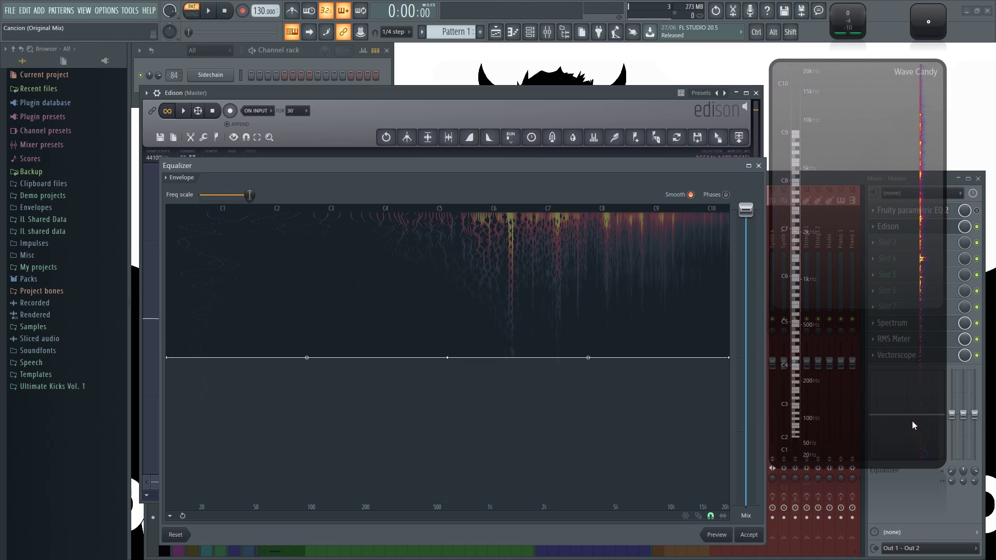
key(space)
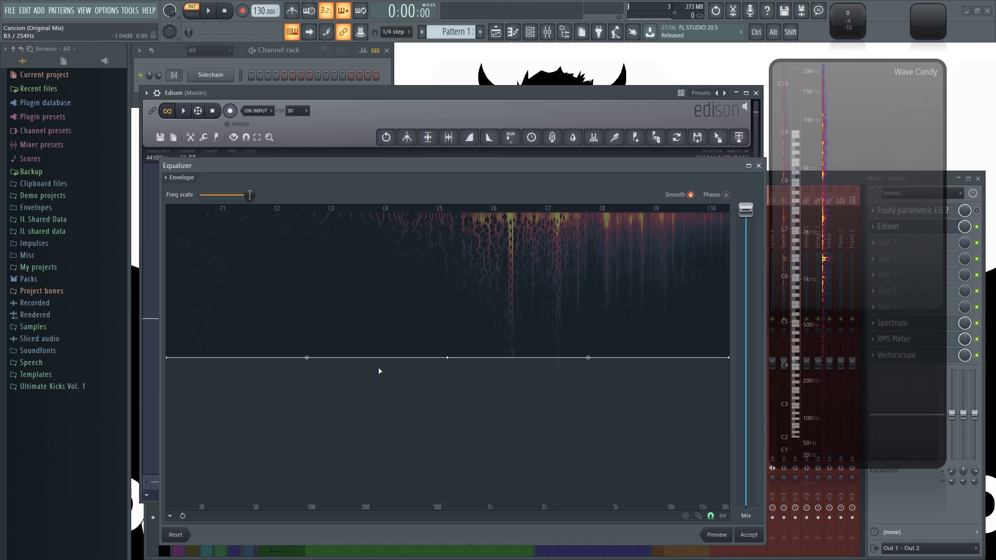
Add a curve point at about 189 Hz, cut everything below it with a vertical drop, and preview the result
click(361, 357)
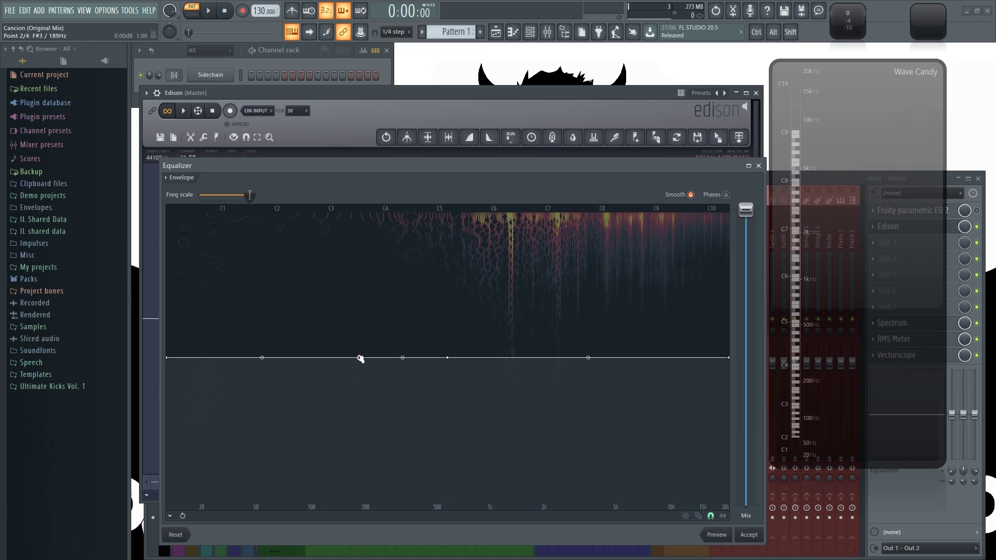
drag(167, 357, 266, 522)
drag(262, 433, 362, 533)
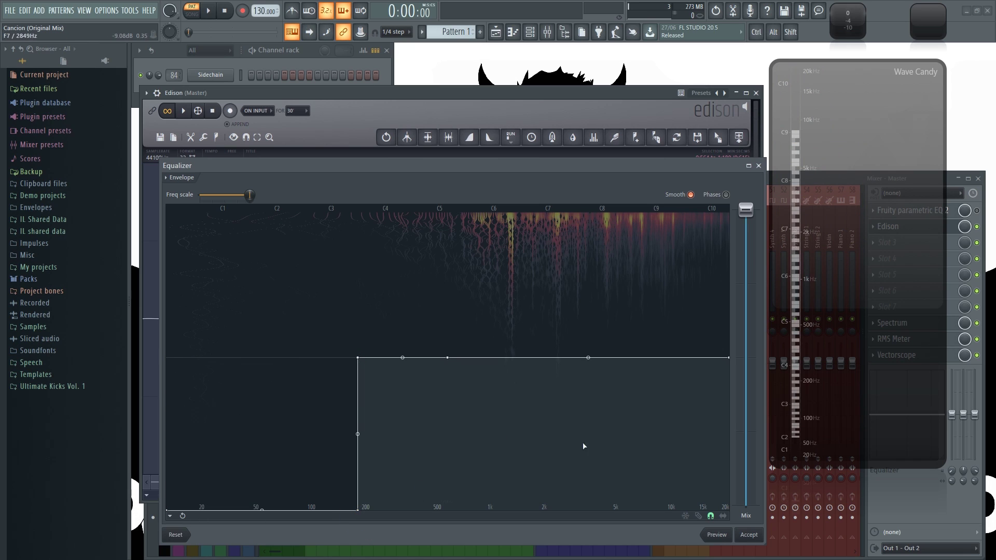
click(715, 534)
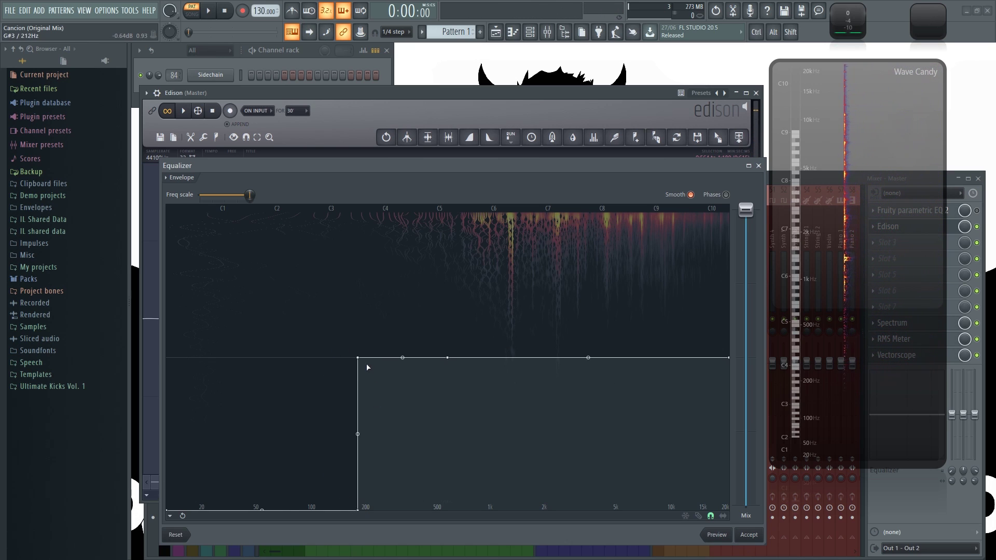
Shift the vertical low cut up to between 200 and 500 Hz and preview it
drag(358, 357, 413, 358)
drag(364, 511, 420, 511)
click(718, 537)
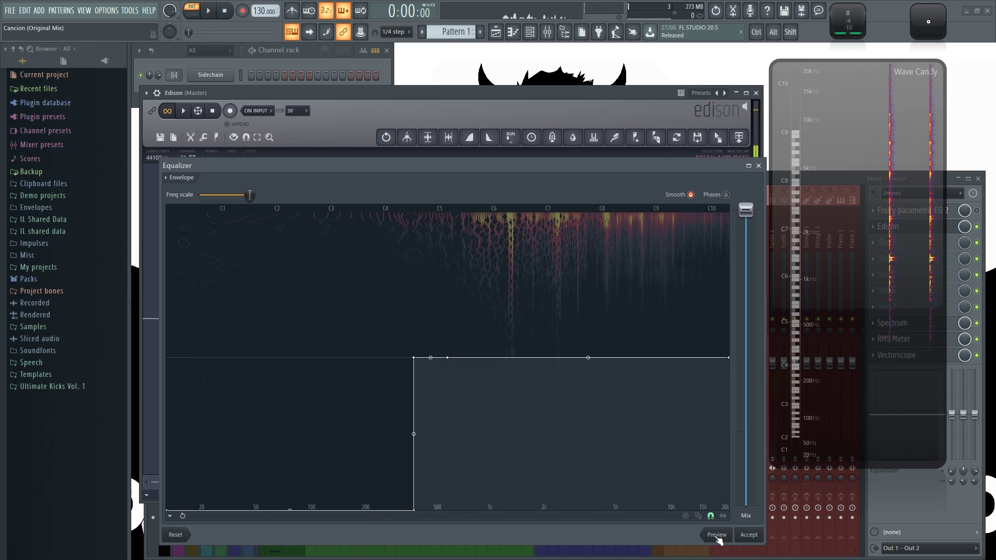
Slope the low cut by moving its lower point back to about 200 Hz, and preview the result
drag(416, 511, 368, 512)
click(724, 536)
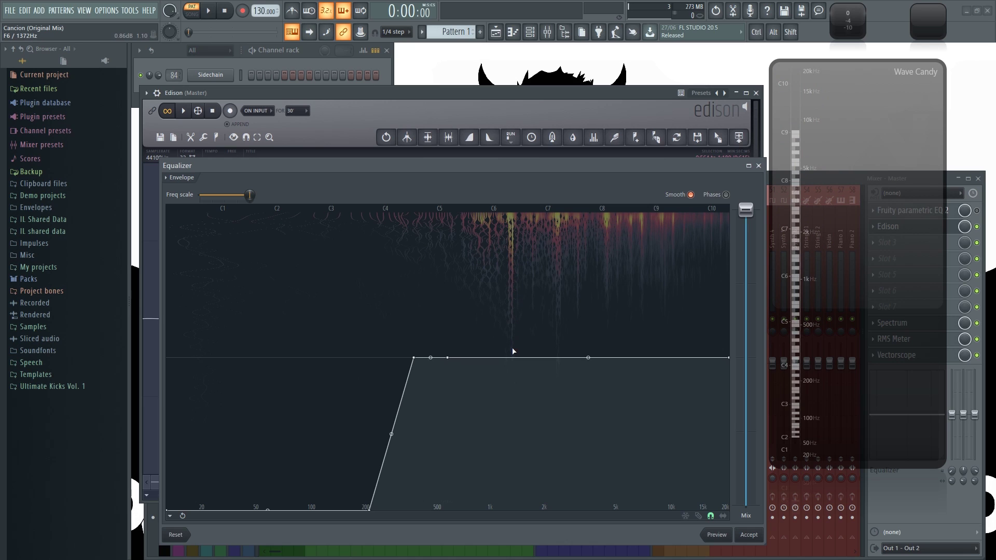
click(716, 536)
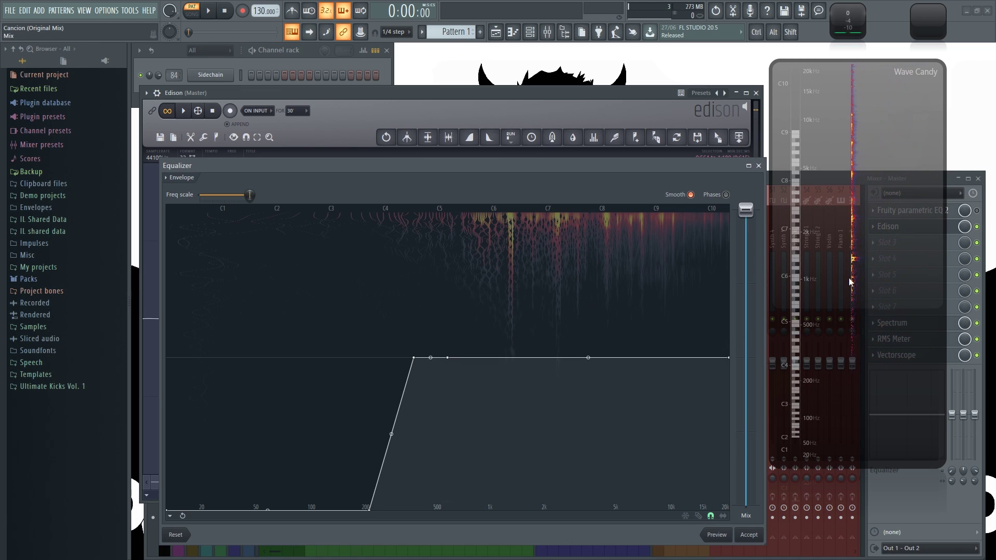
click(717, 534)
Delete the 600 Hz point, shift the low cut to between about 450 Hz and just under 1 kHz, bend its slope downward, and preview it
right_click(450, 358)
click(464, 367)
drag(413, 358, 481, 357)
drag(369, 510, 431, 518)
drag(453, 434, 454, 493)
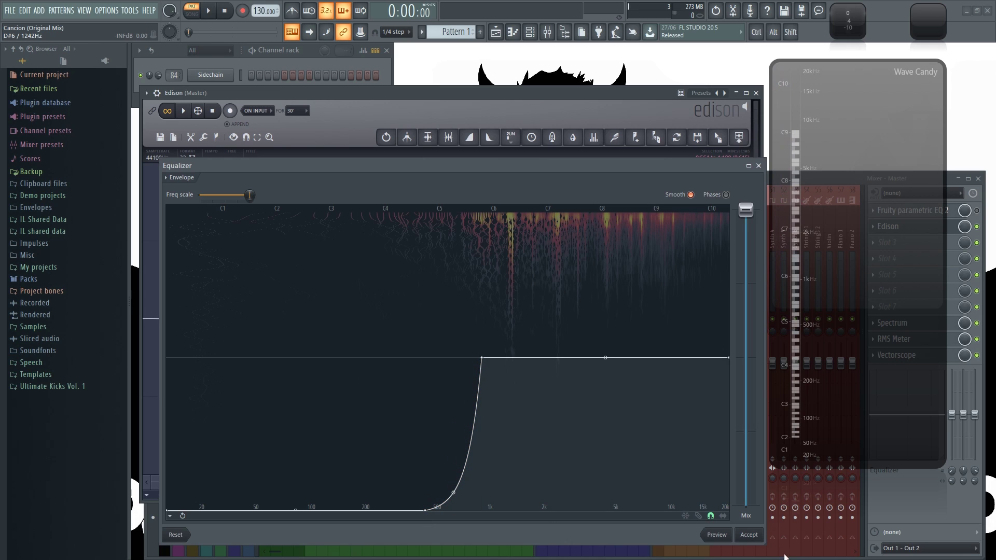
click(716, 534)
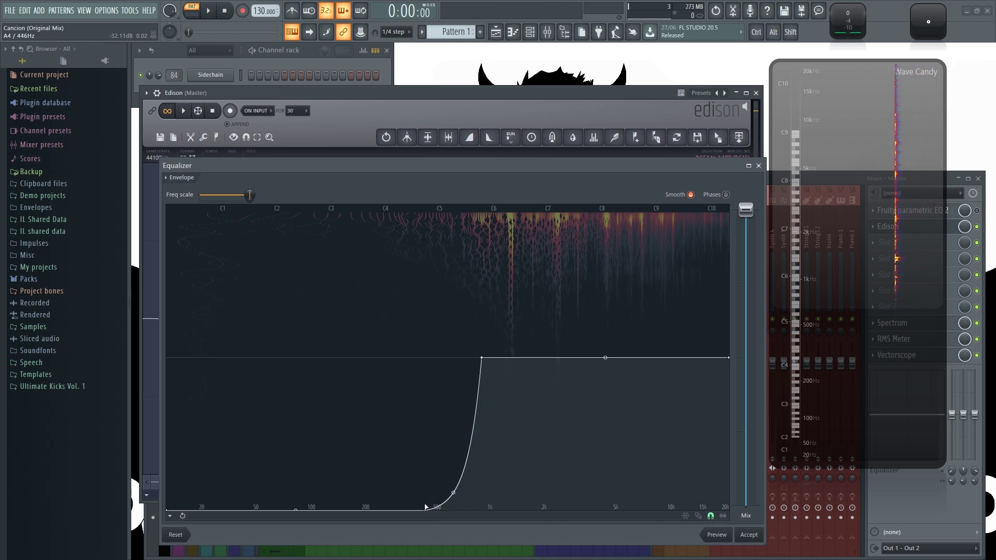
Move the low cut's lower point to about 200 Hz, bend the slope upward into a rounded curve, and apply the equalization after previewing
drag(429, 511, 369, 511)
drag(427, 494, 425, 384)
click(723, 537)
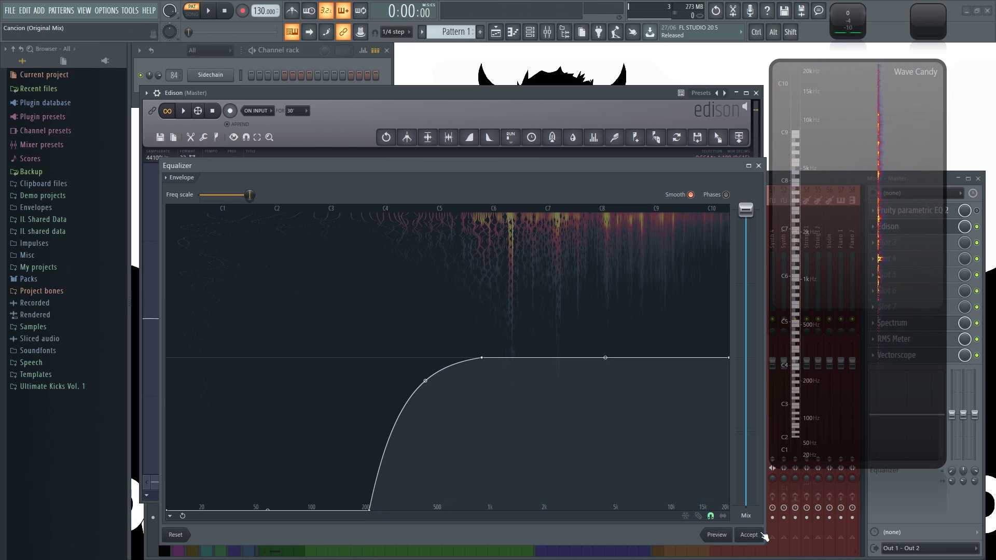
click(748, 535)
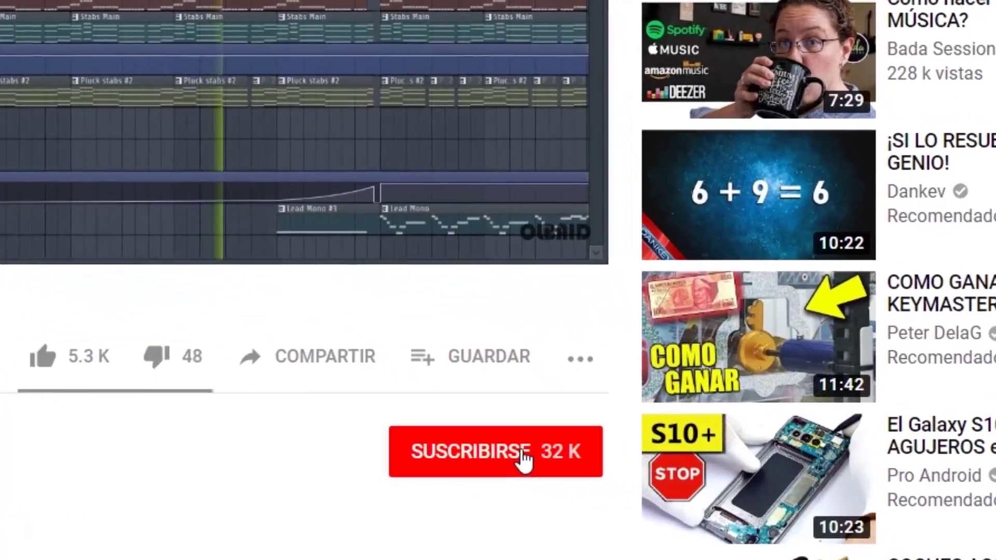
On the YouTube video page, subscribe to the channel and turn on its notifications
click(522, 452)
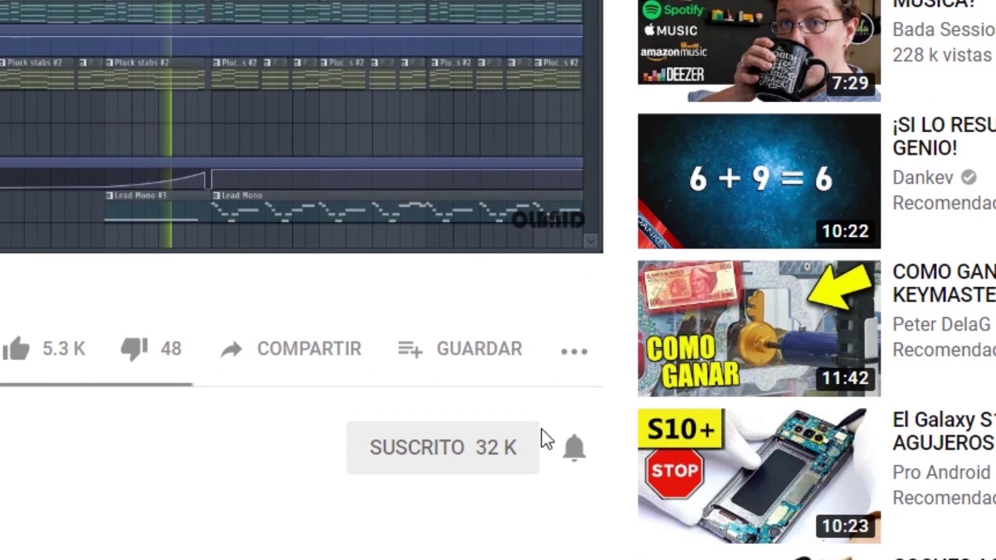
click(577, 454)
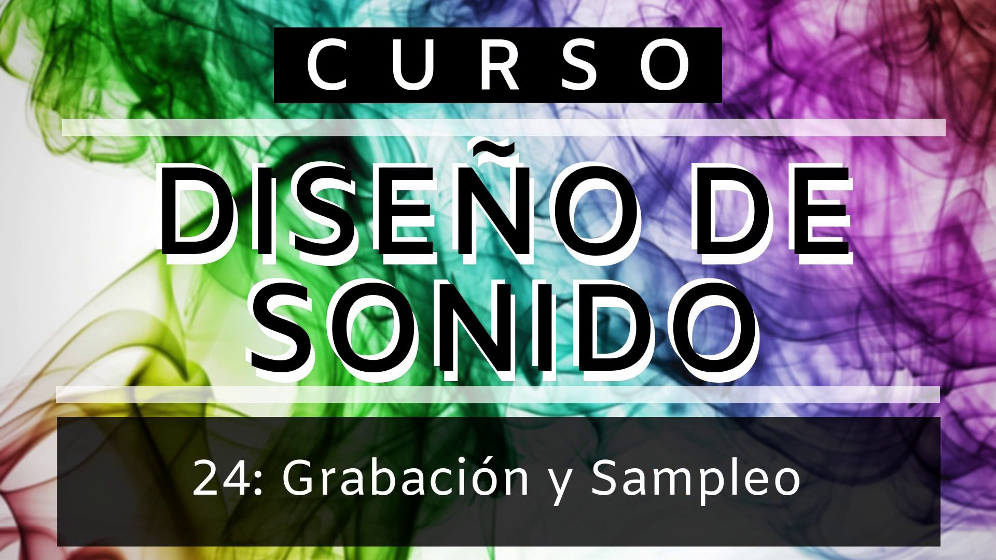